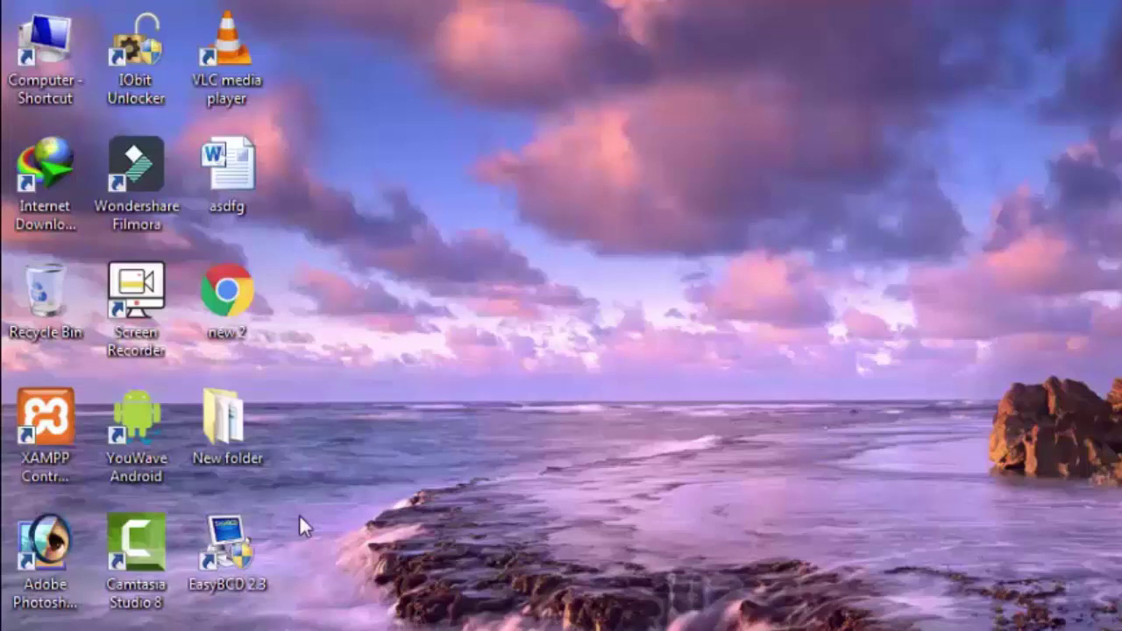
Step: Open Disk Management within Computer Management from the desktop computer shortcut
right_click(50, 103)
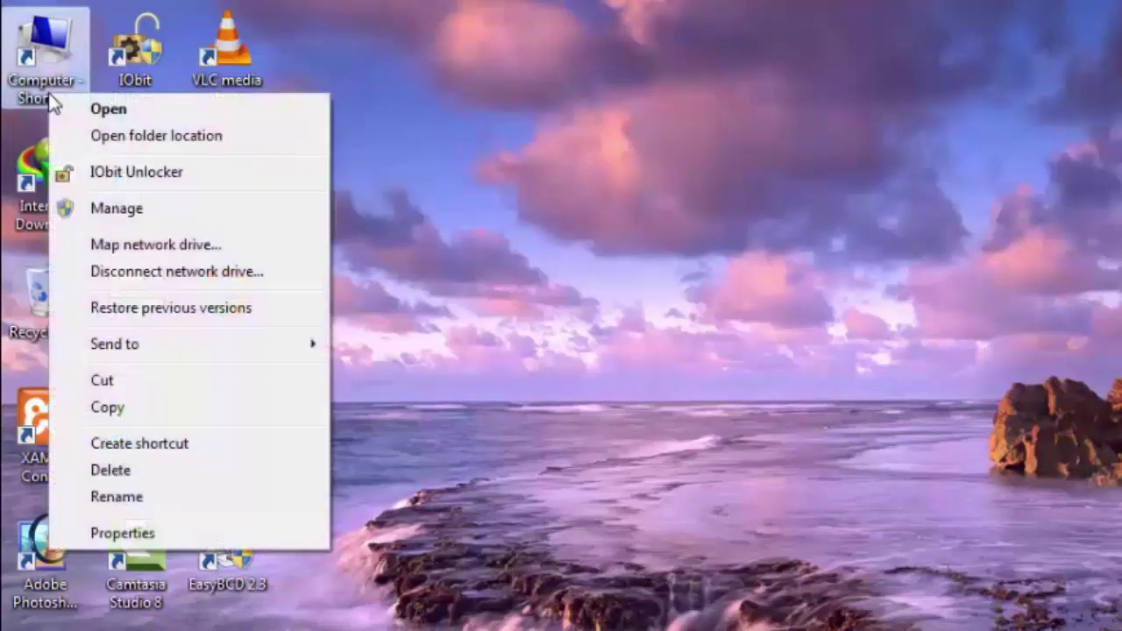
click(109, 210)
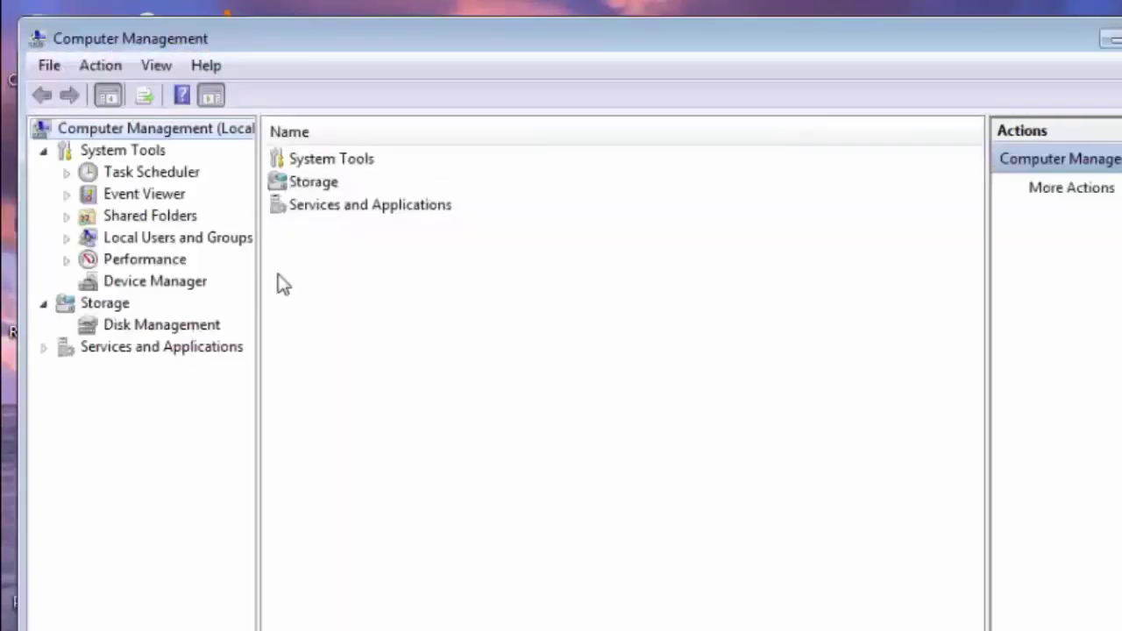
click(176, 325)
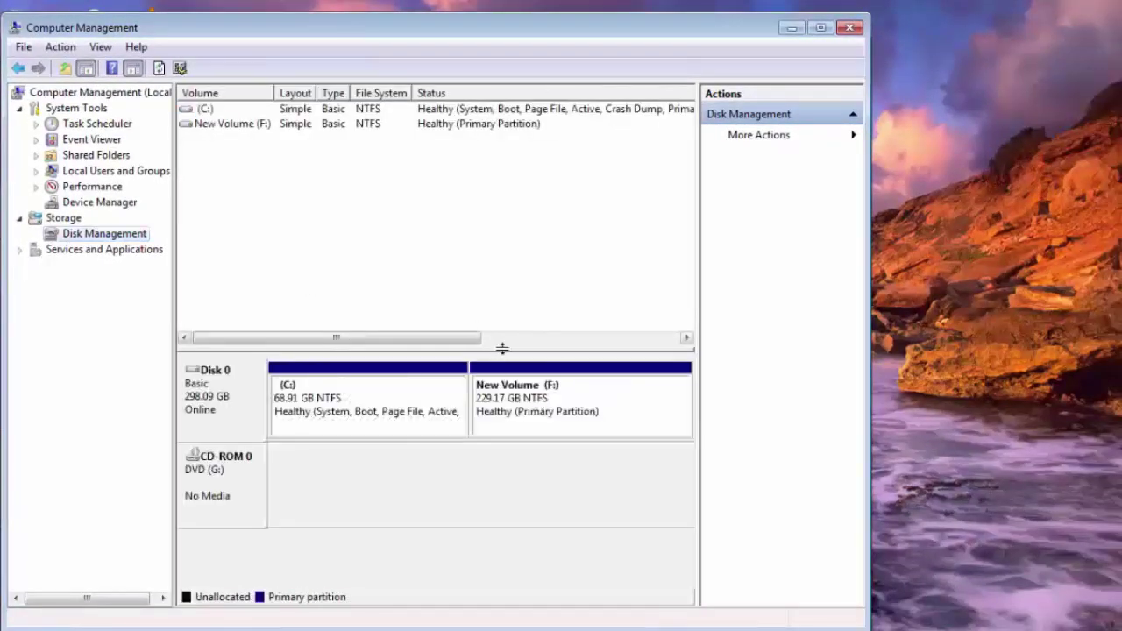
Step: Shrink New Volume (F:) by 4500 MB to free up unallocated space
right_click(545, 399)
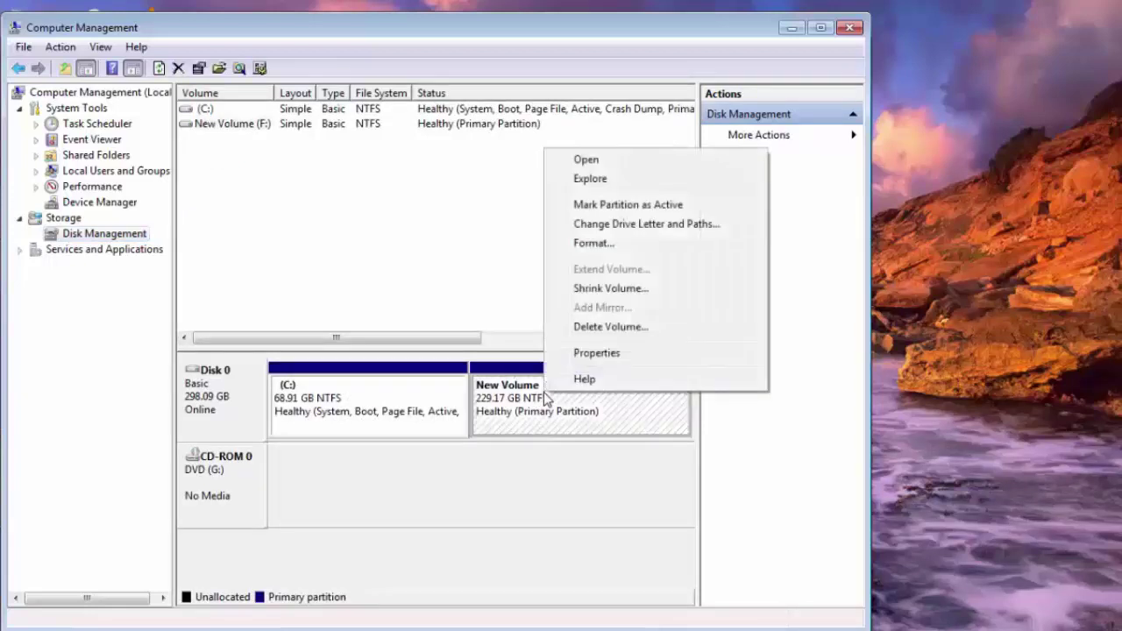
click(588, 291)
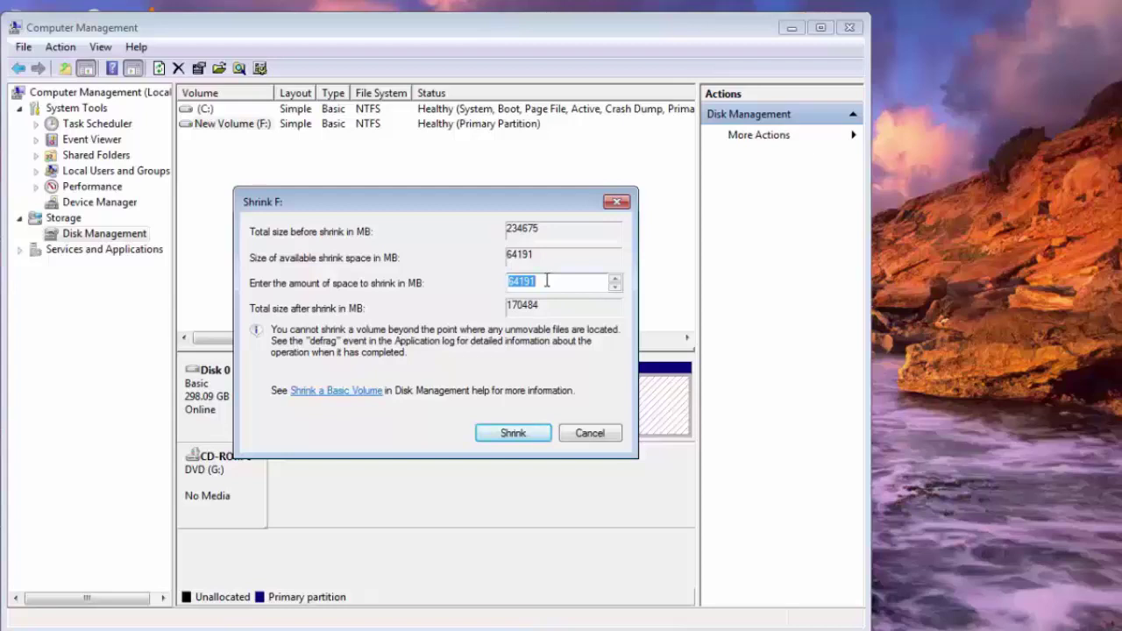
text(4500)
click(517, 431)
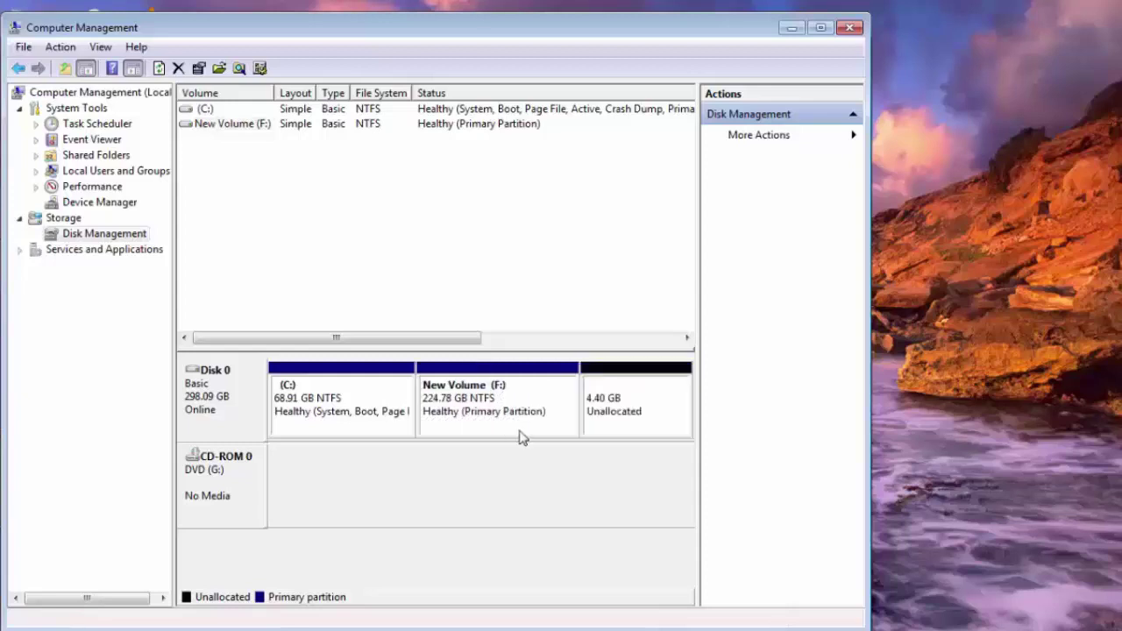
Step: Set up a new simple volume of 4500 MB in the unallocated space and assign it drive letter E
right_click(617, 414)
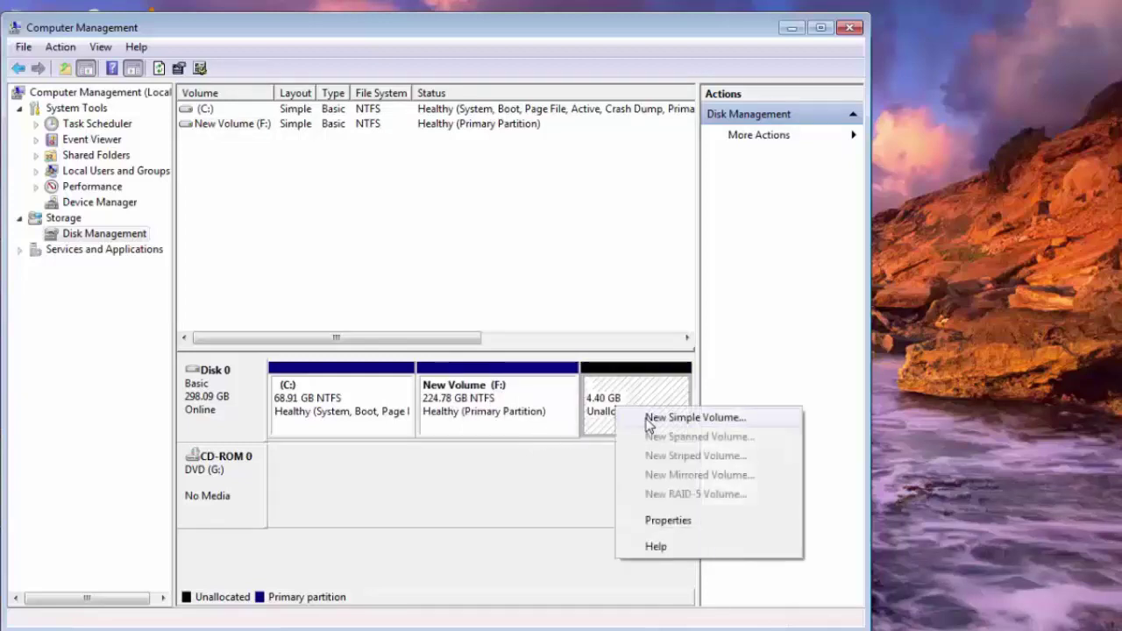
click(649, 419)
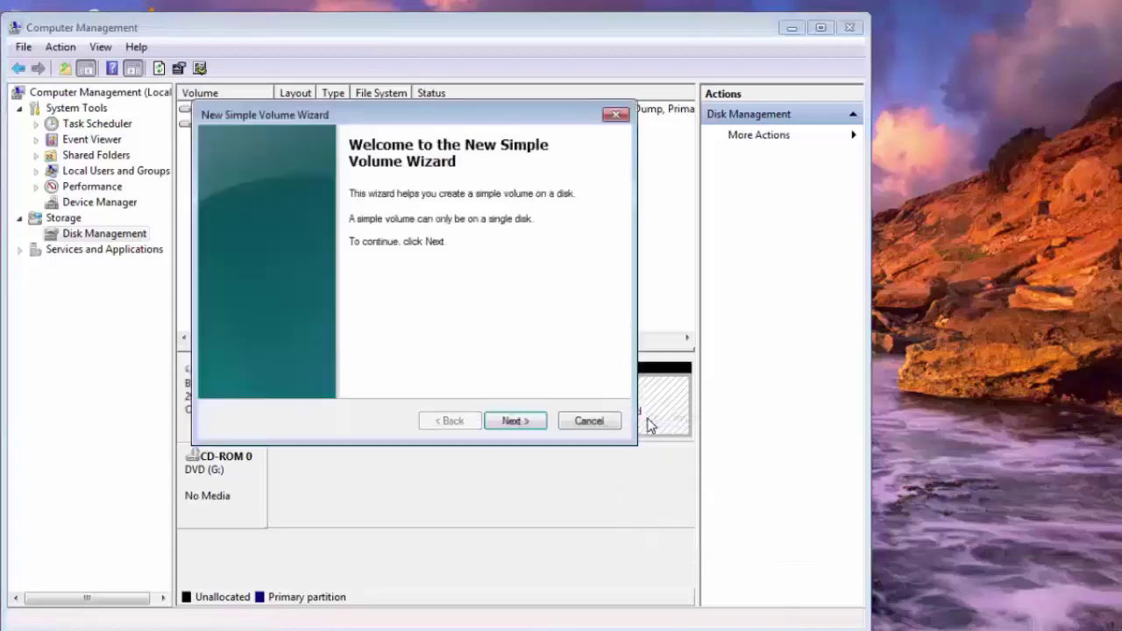
click(525, 421)
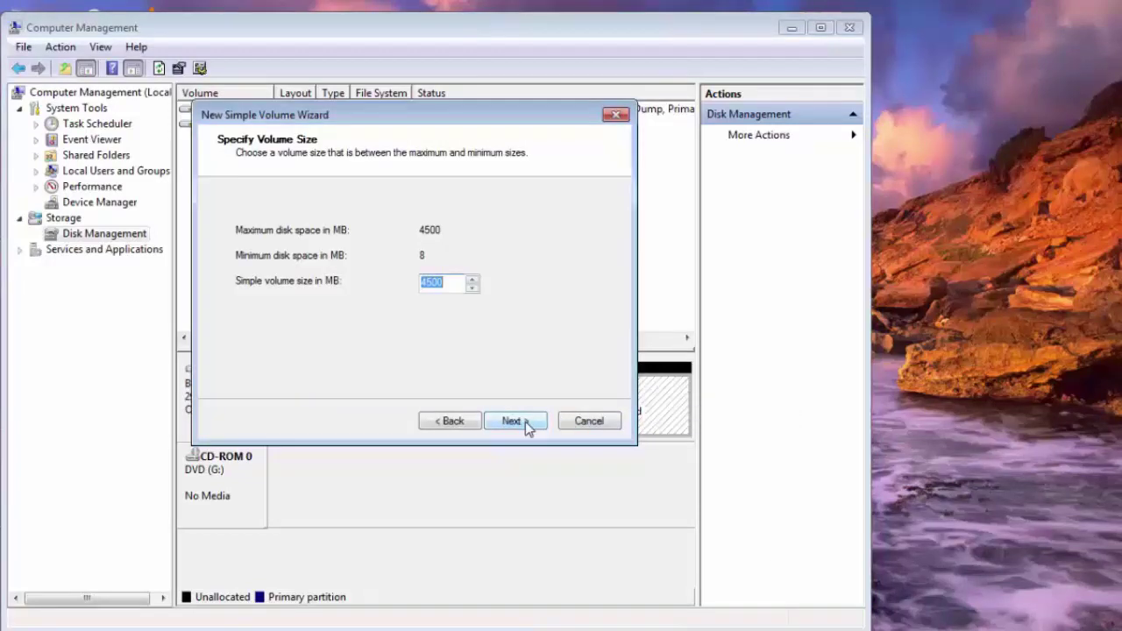
click(525, 422)
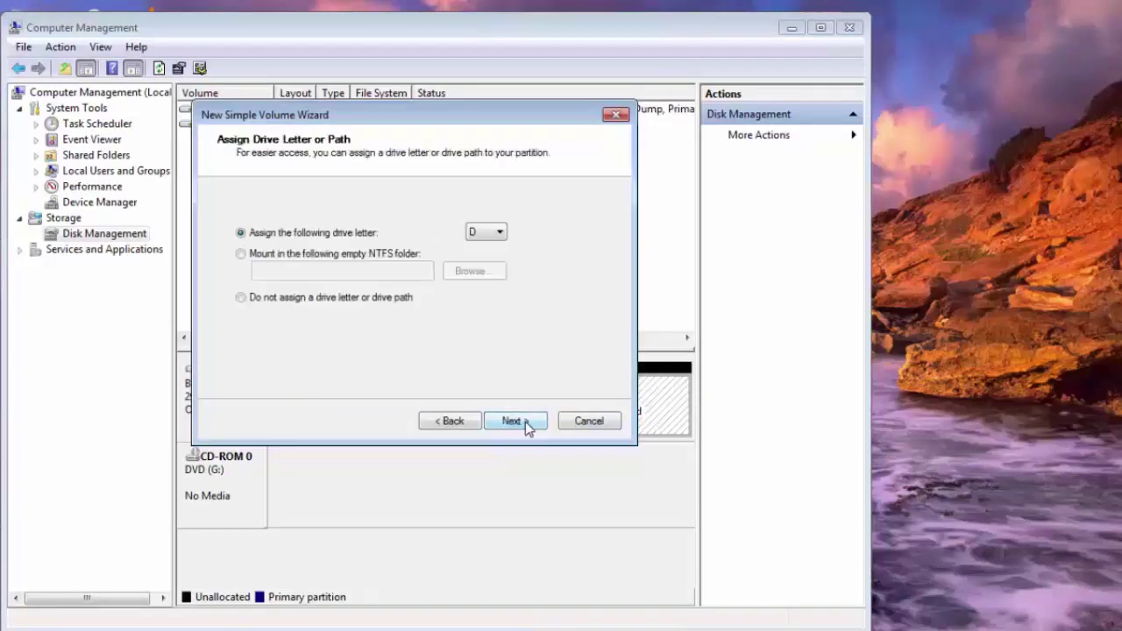
click(500, 232)
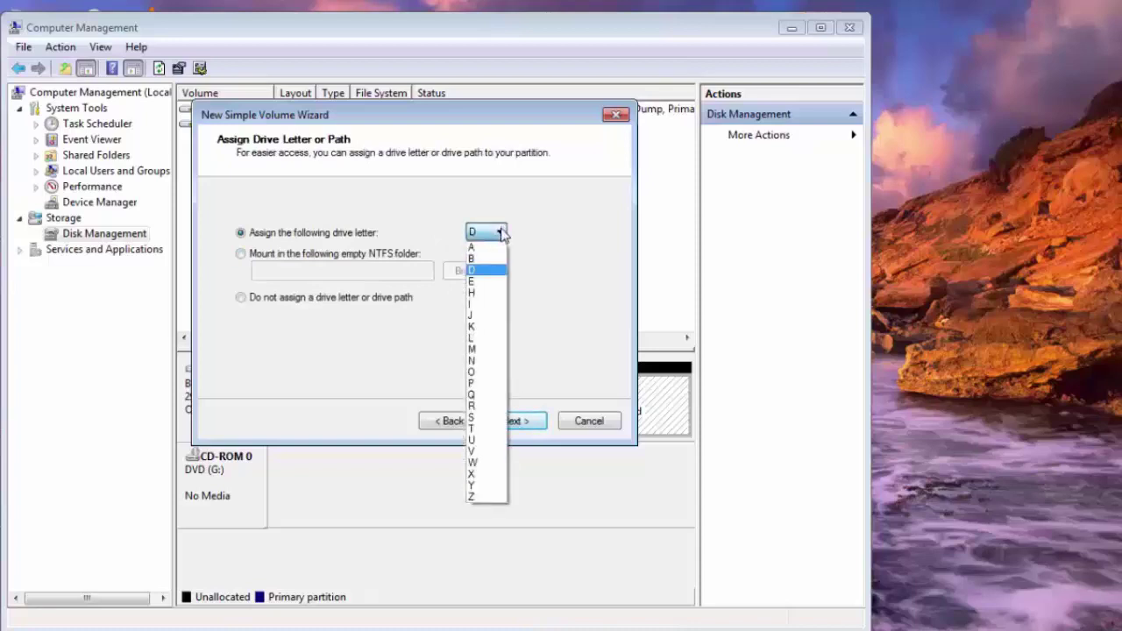
click(476, 282)
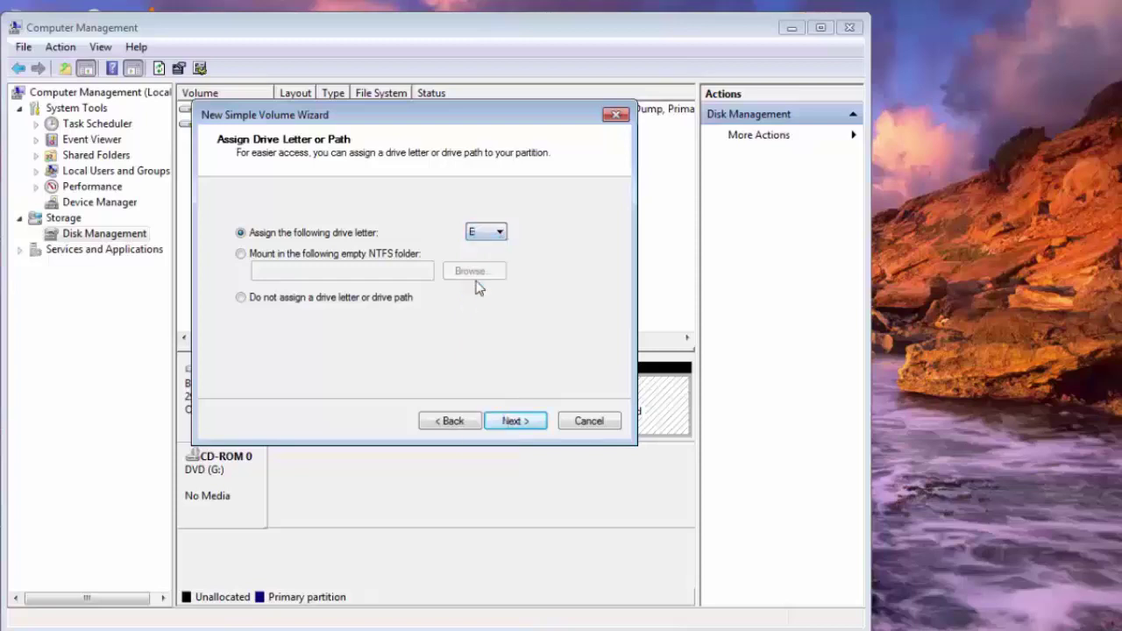
click(516, 422)
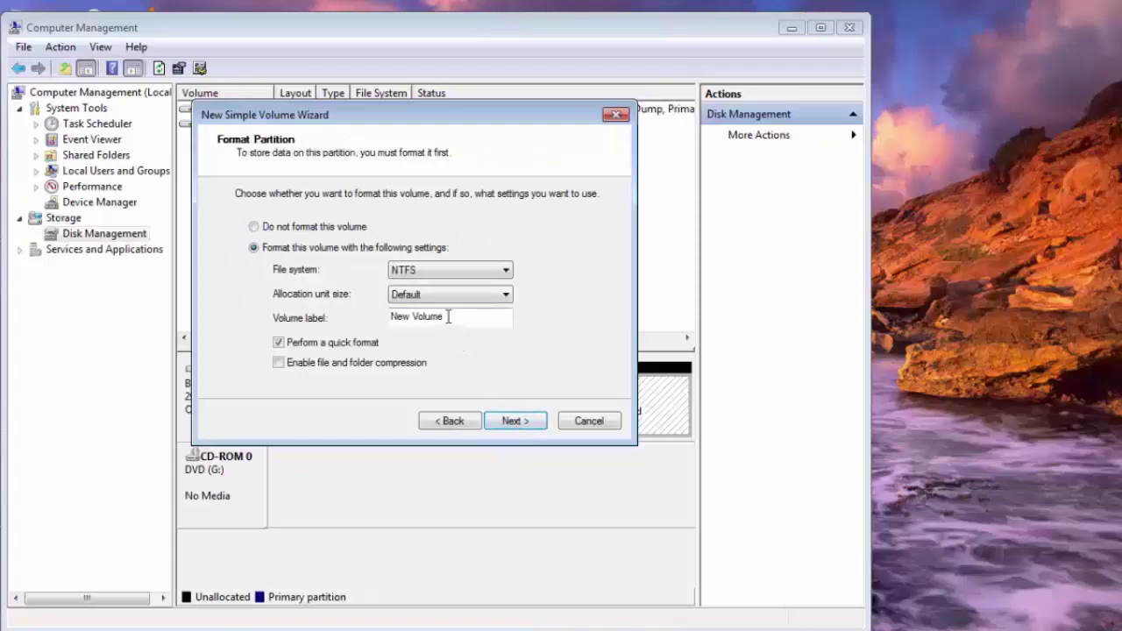
Step: Label the new volume Windows8.1 and create it with NTFS, default allocation unit size and quick format
drag(448, 316, 392, 314)
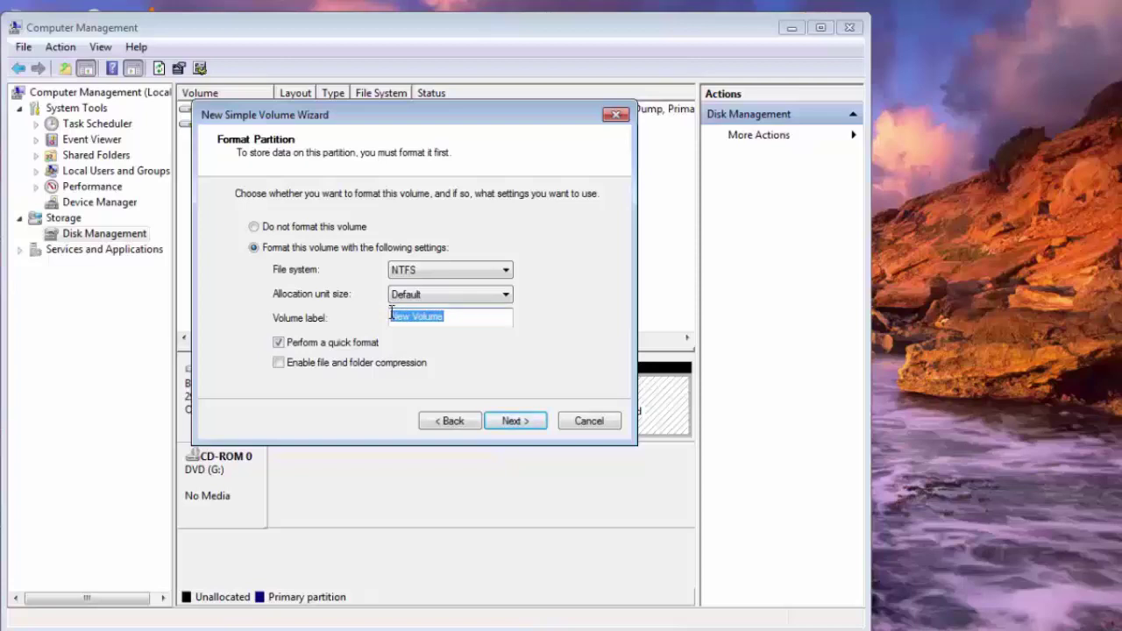
text(Wi)
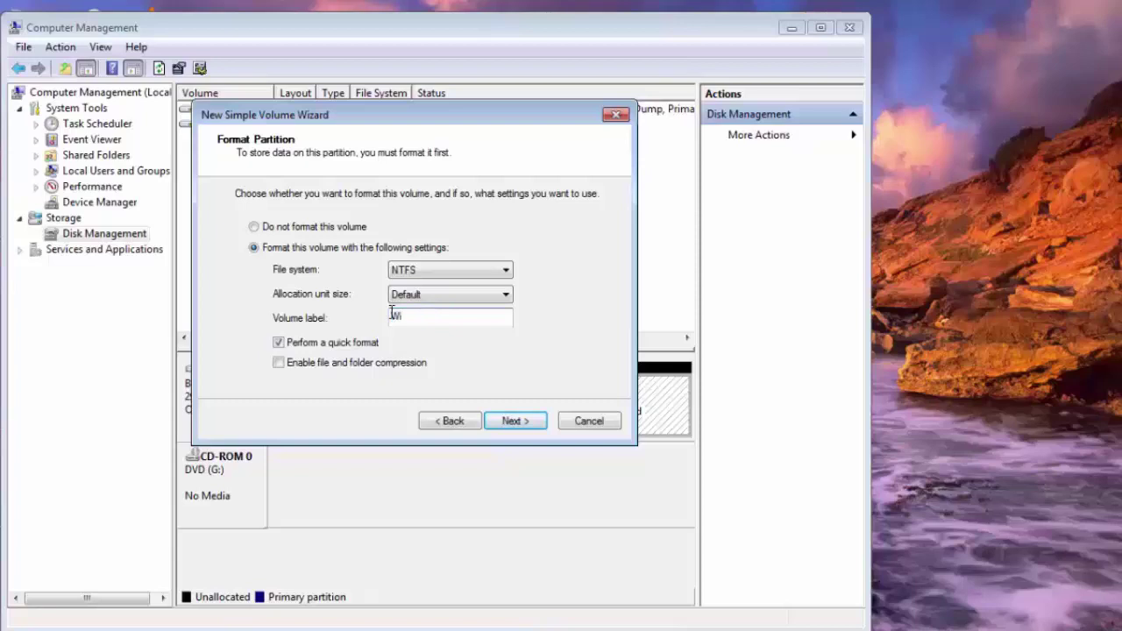
text(ndows8.1)
click(518, 421)
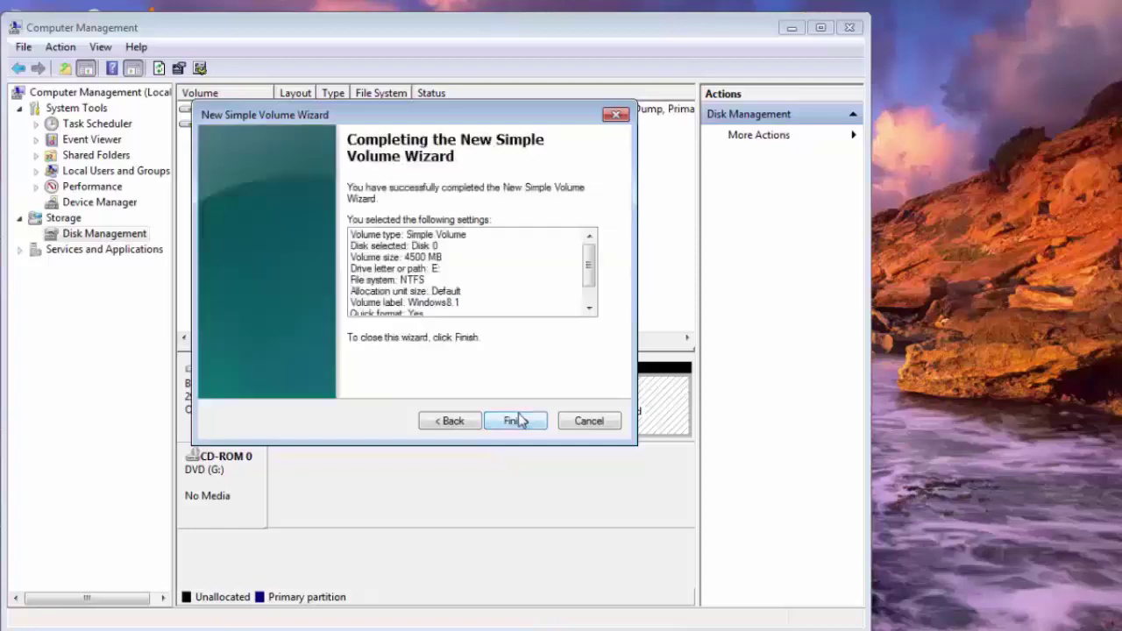
click(517, 422)
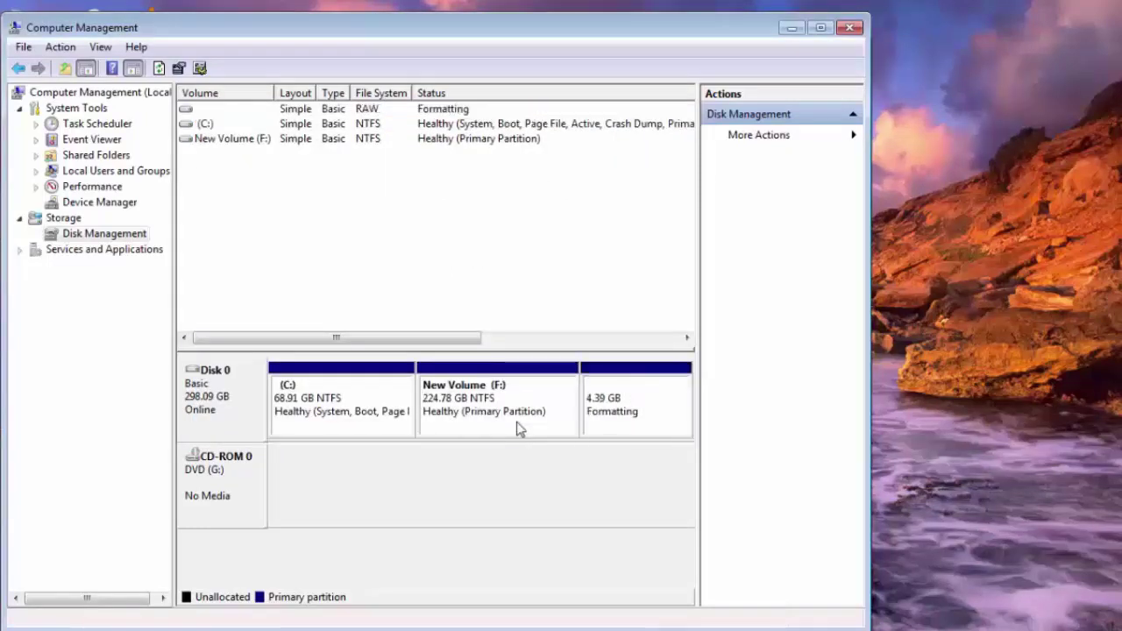
Step: Minimize Computer Management and open the Window 8.1 folder on New Volume (F:)
click(788, 29)
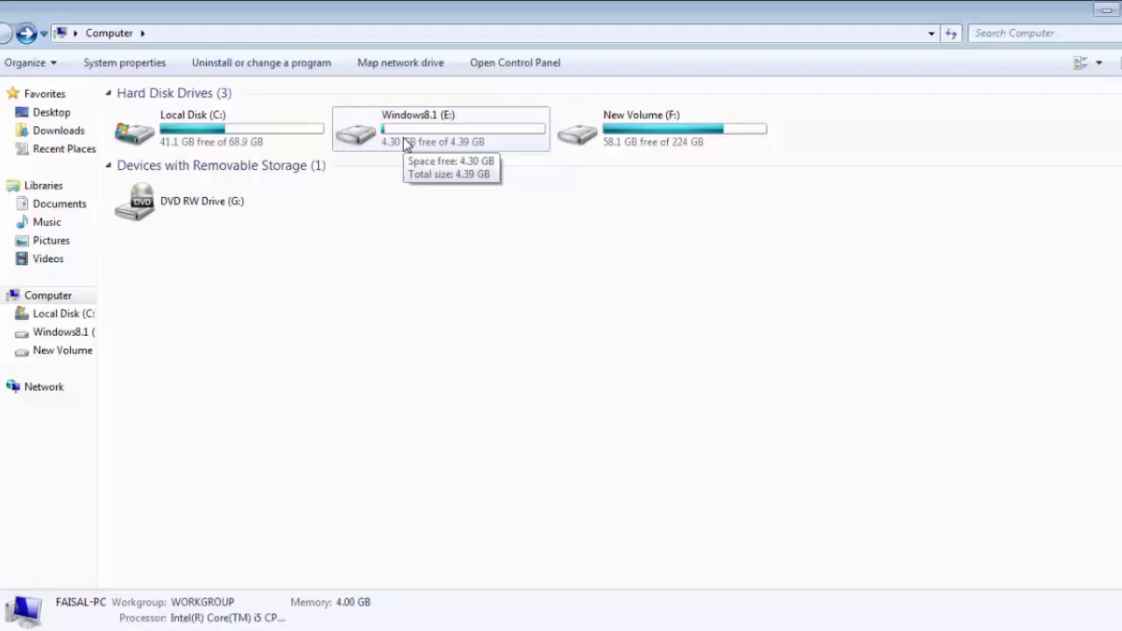
double_click(613, 132)
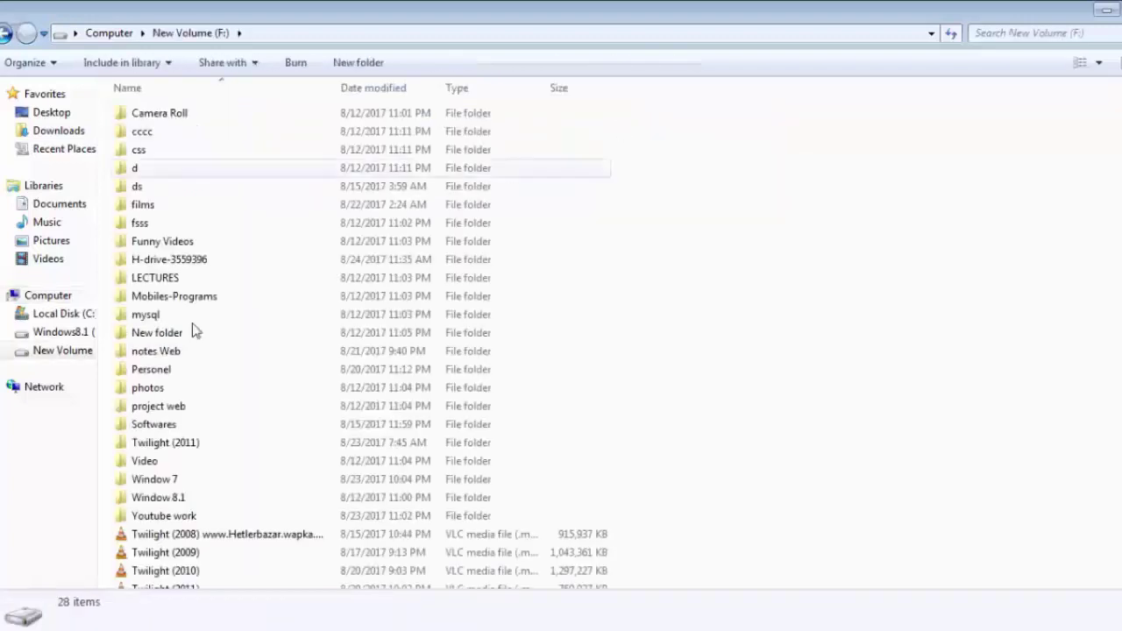
double_click(142, 496)
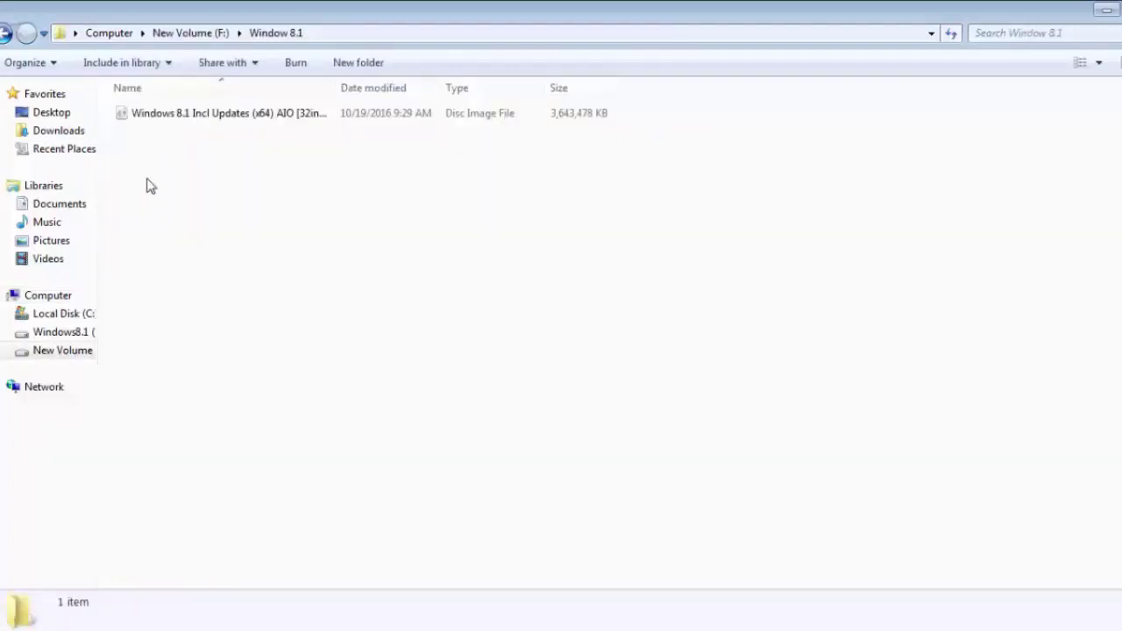
Step: Extract the Windows 8.1 disc image with WinRAR to the root of the Windows8.1 (E:) drive
click(146, 115)
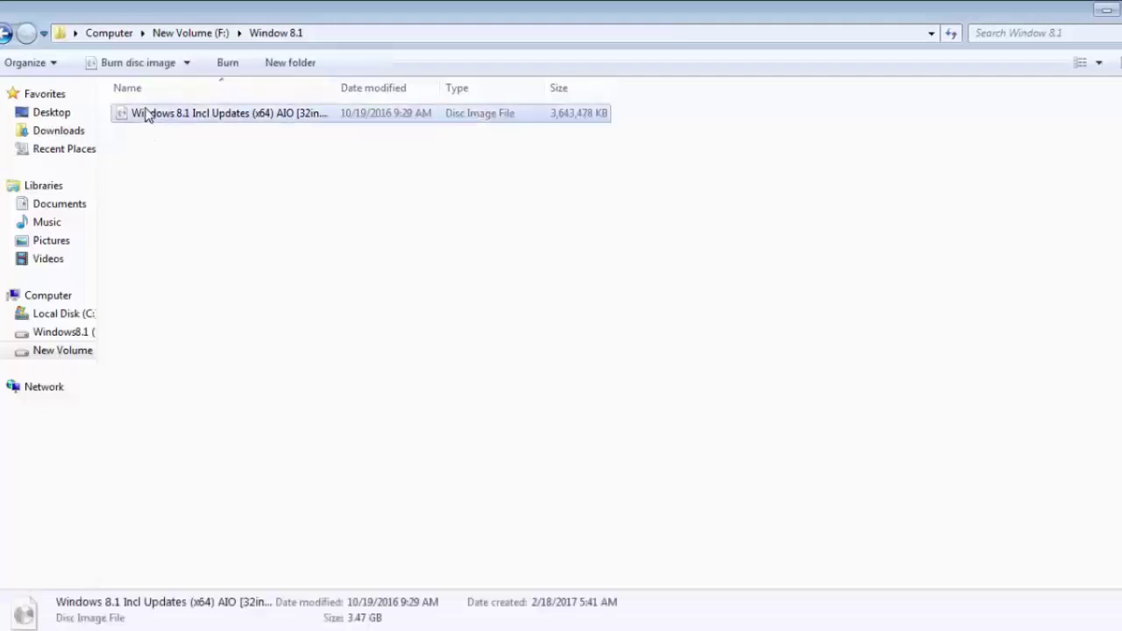
right_click(146, 115)
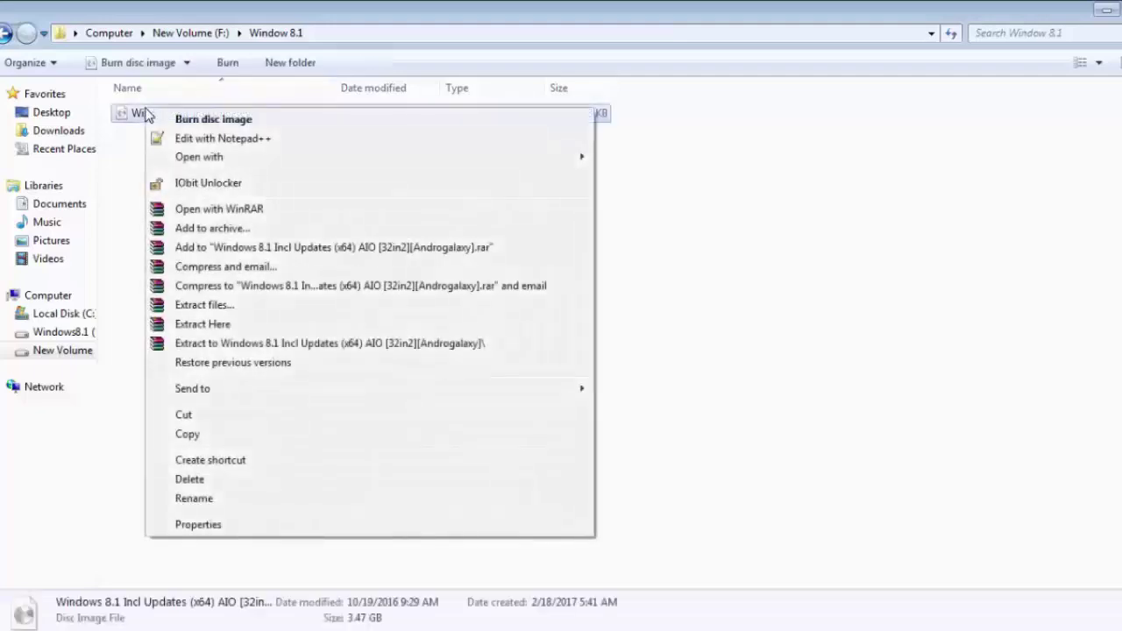
click(202, 307)
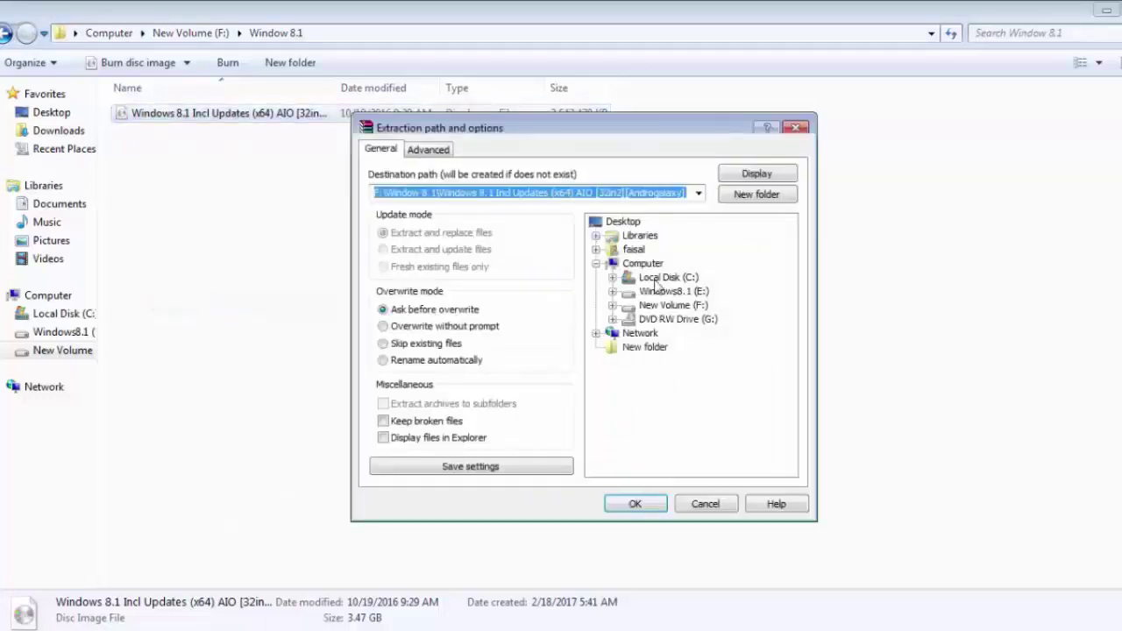
click(670, 291)
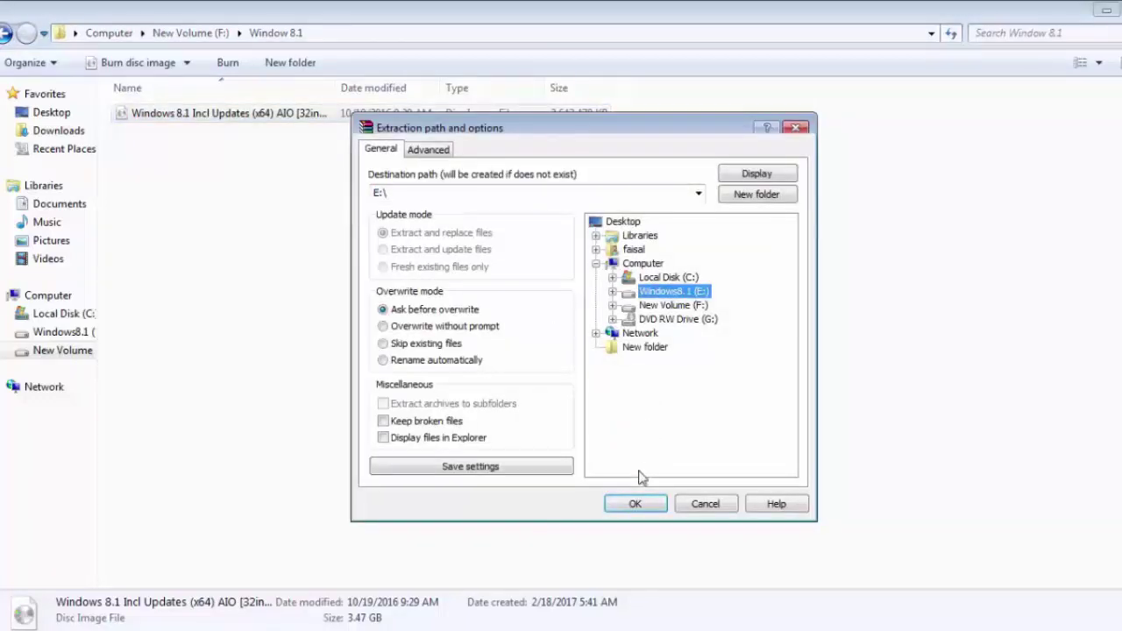
click(632, 505)
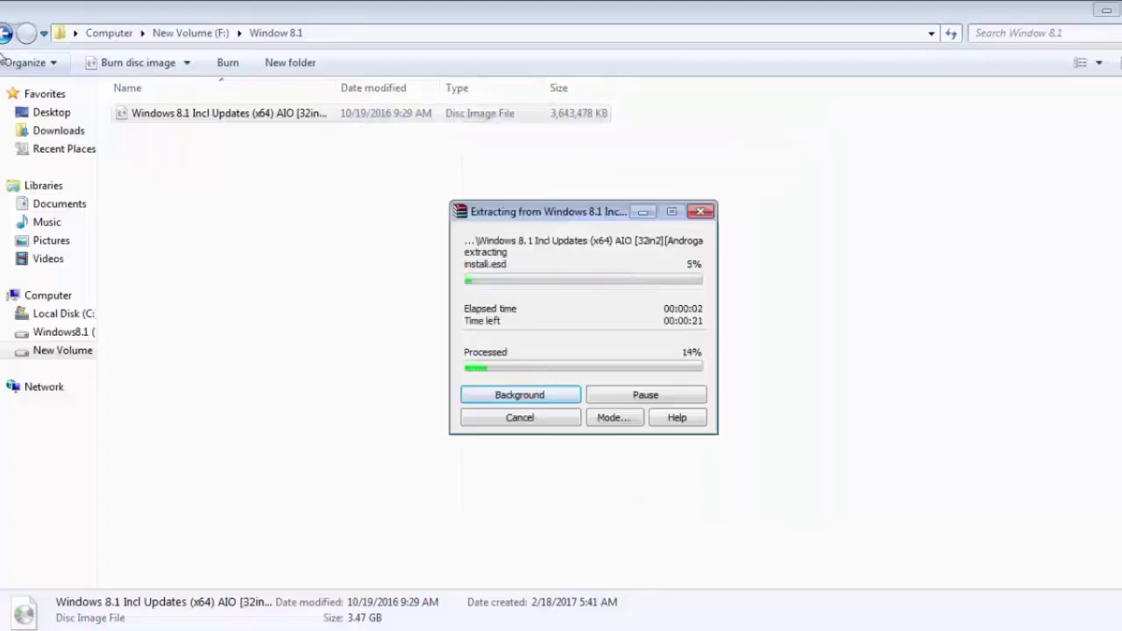
Step: Return to the drive overview, check the Windows8.1 (E:) drive's used space after extraction, and minimize the window
click(6, 33)
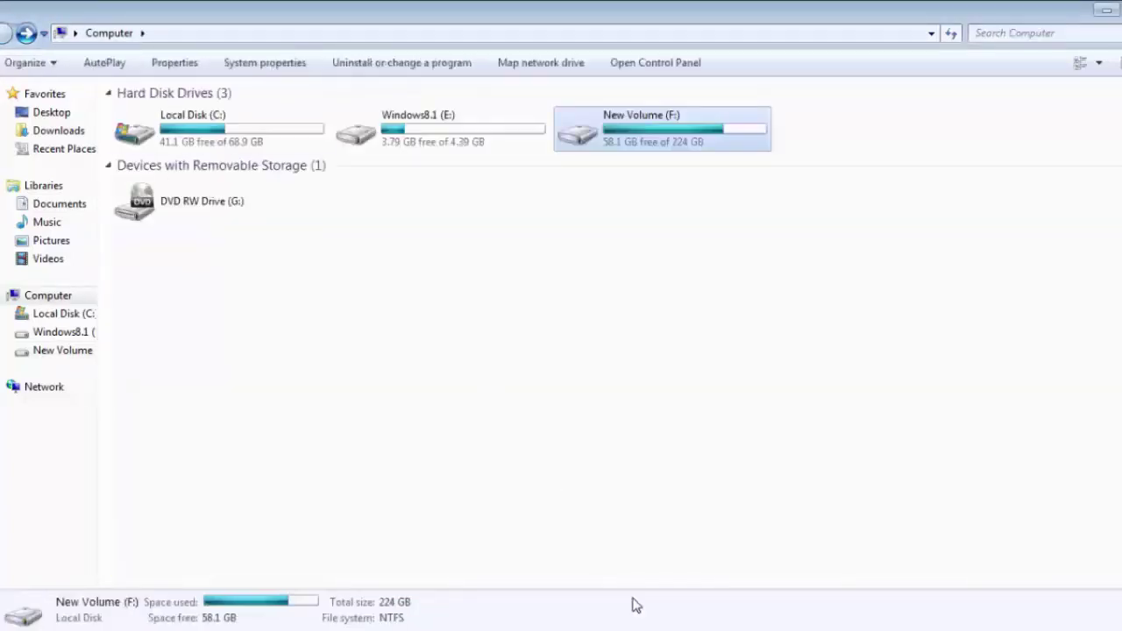
key(alt+Tab)
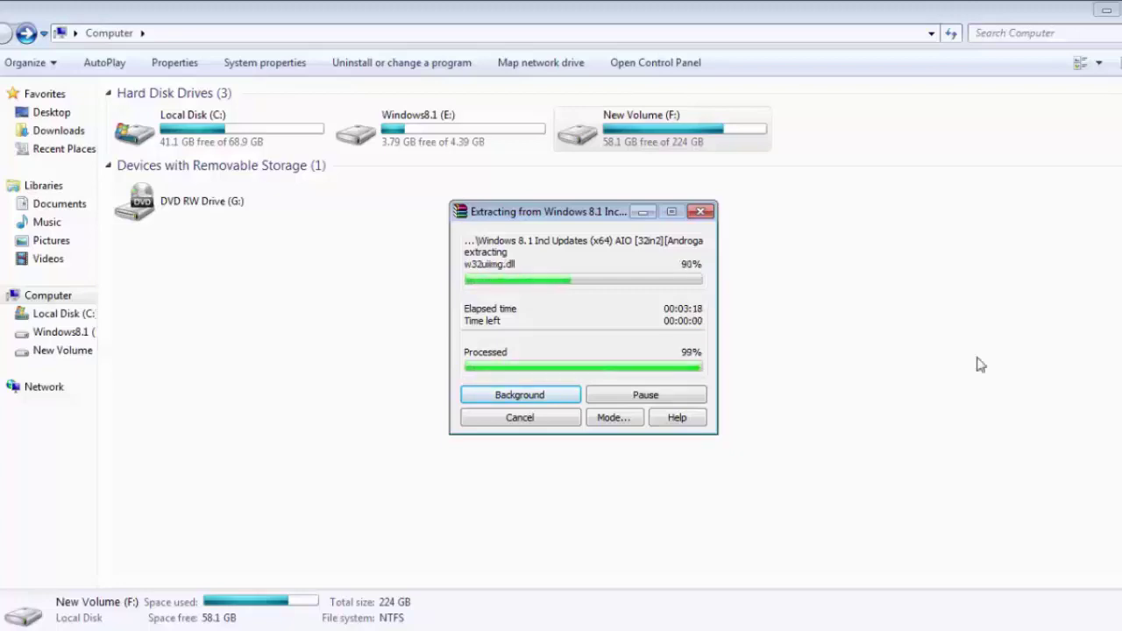
click(351, 140)
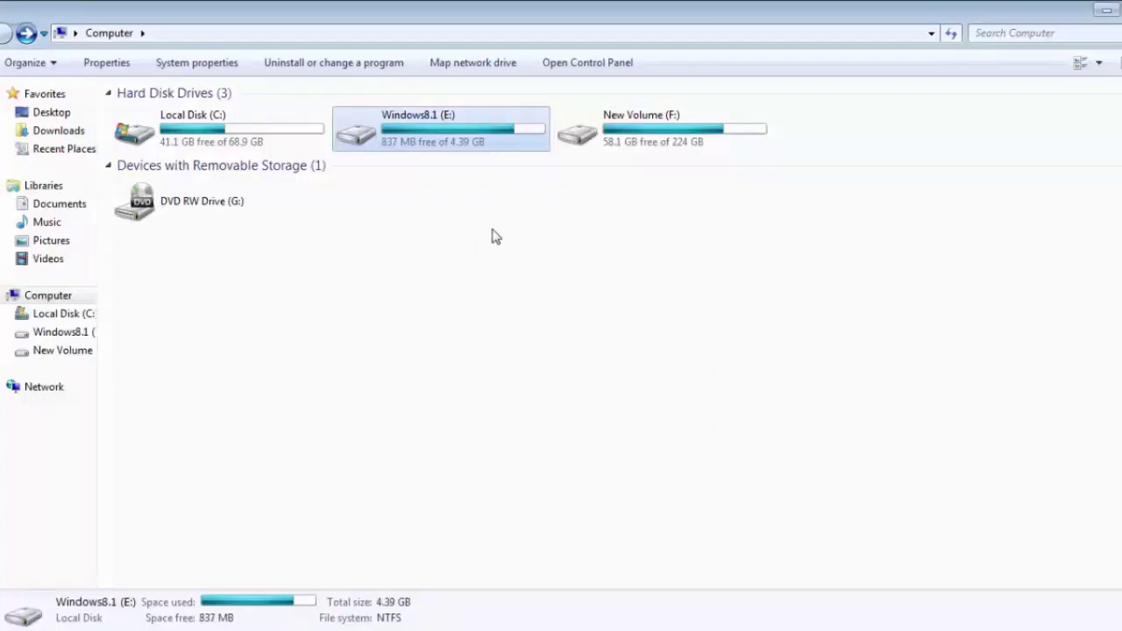
click(1103, 9)
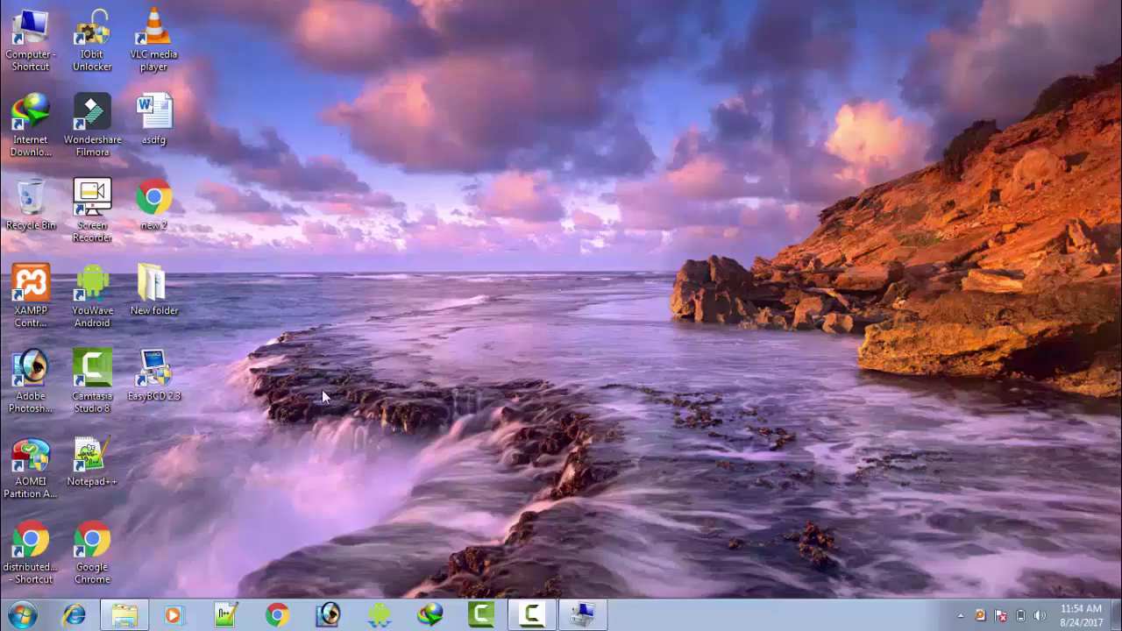
click(277, 615)
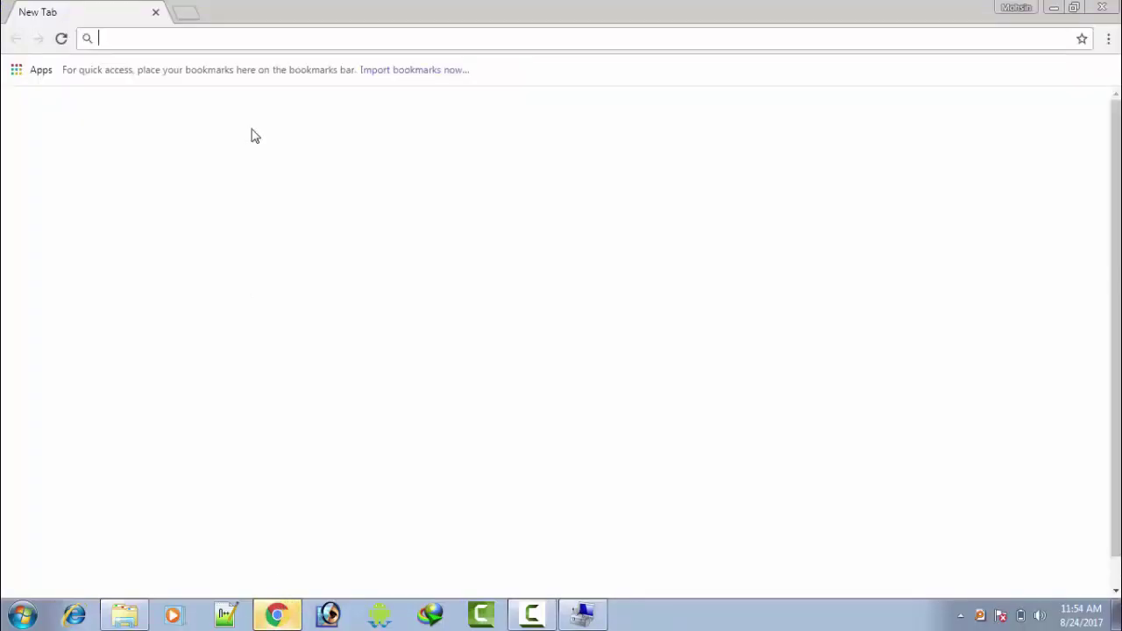
text(http://www.techspot.com/downloads/3112-easybcd.html)
key(Return)
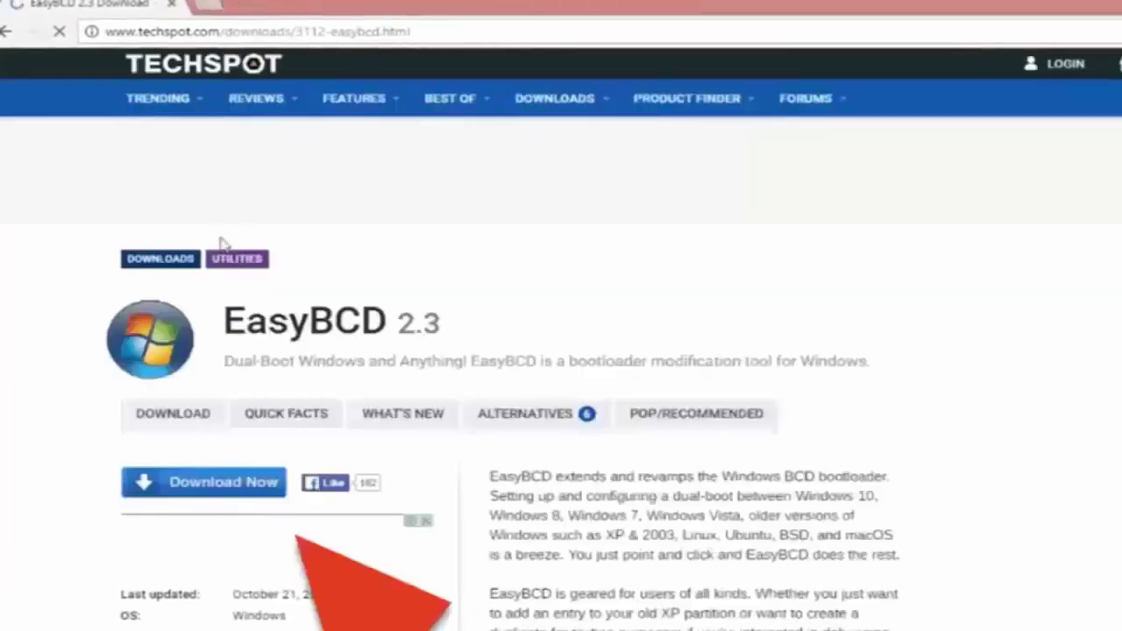
scroll(222, 242, down, 2)
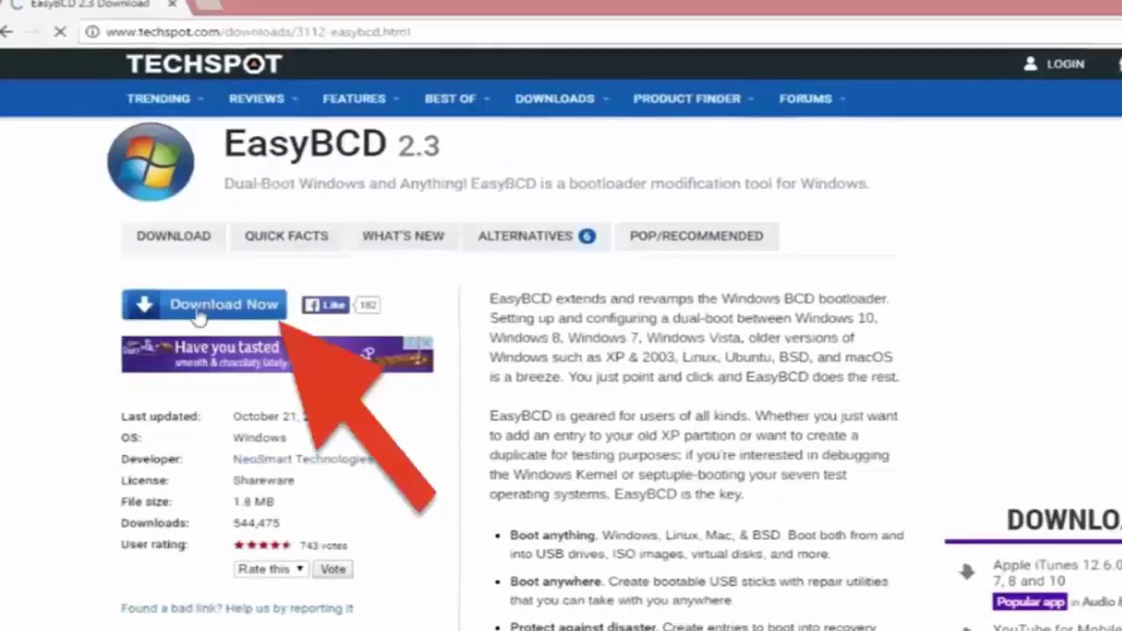
click(186, 309)
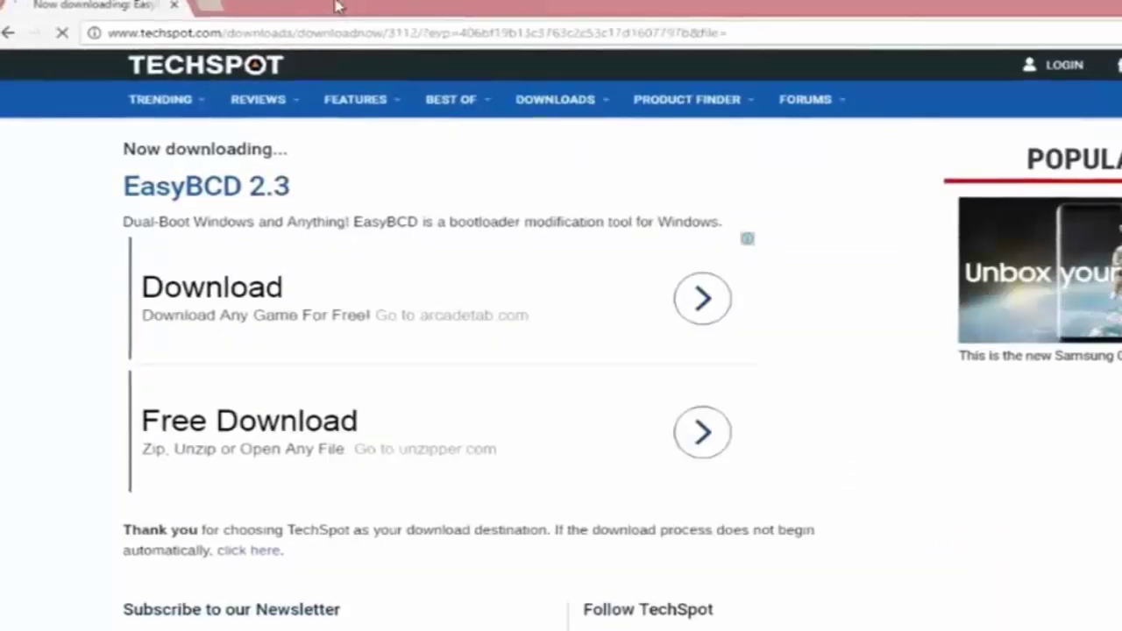
key(Return)
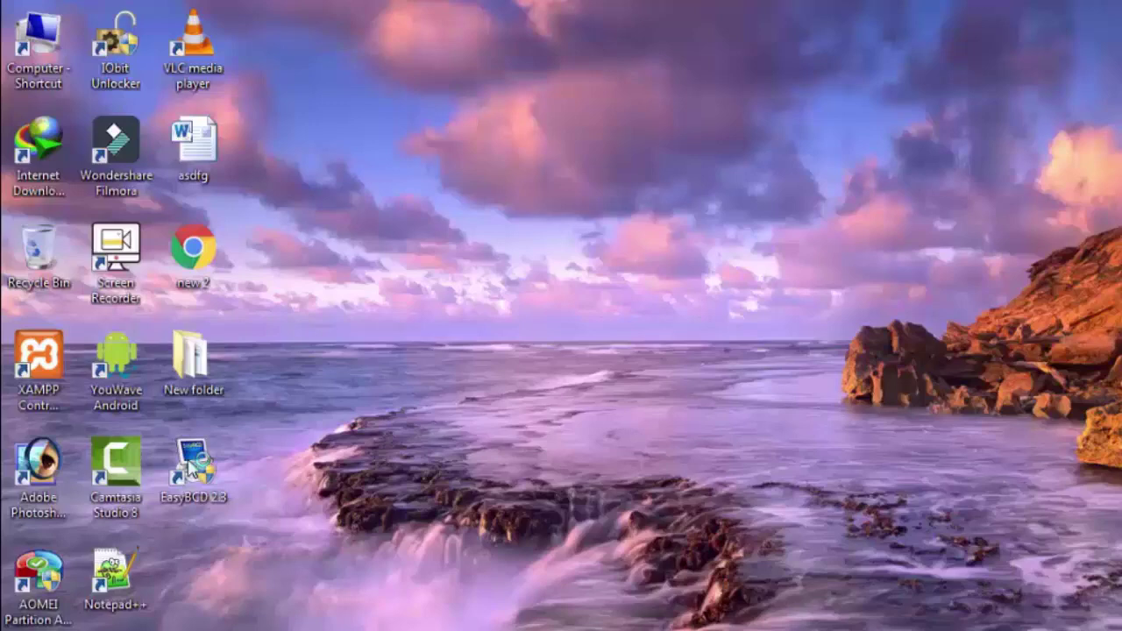
Step: Open EasyBCD 2.3 and start a new WinPE entry using boot.wim from the sources folder on Windows8.1 (E:)
double_click(187, 467)
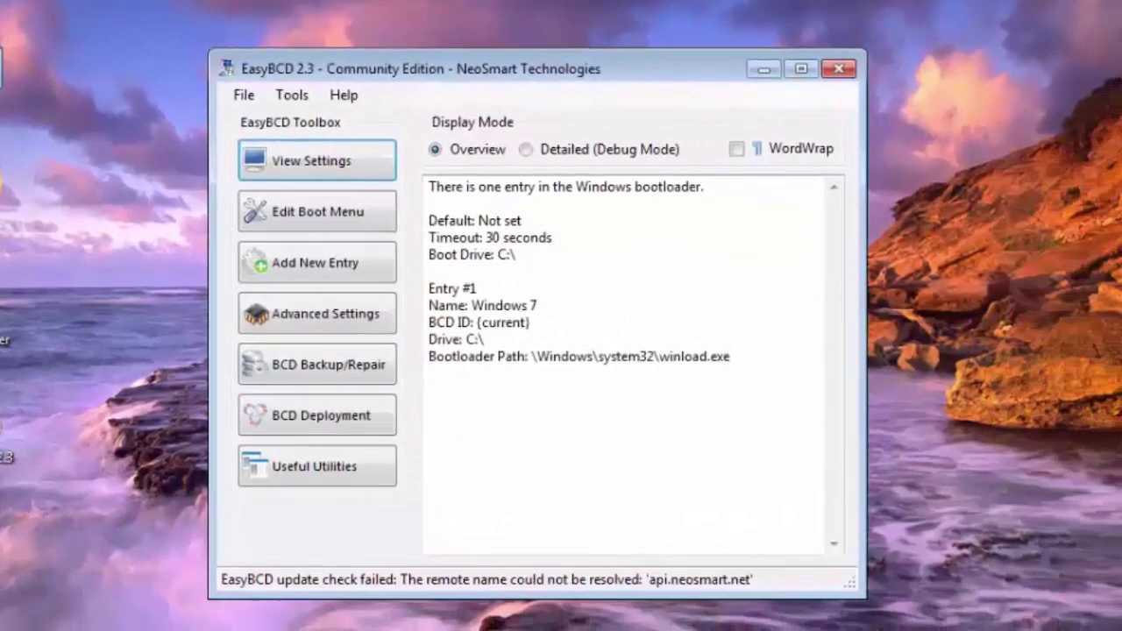
click(326, 267)
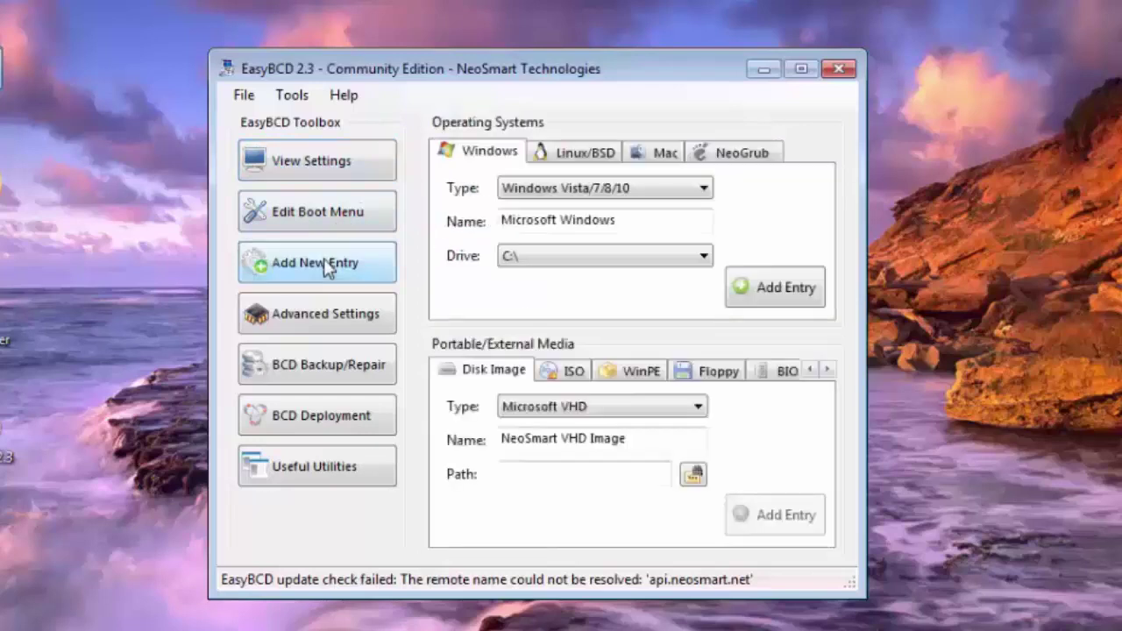
click(626, 373)
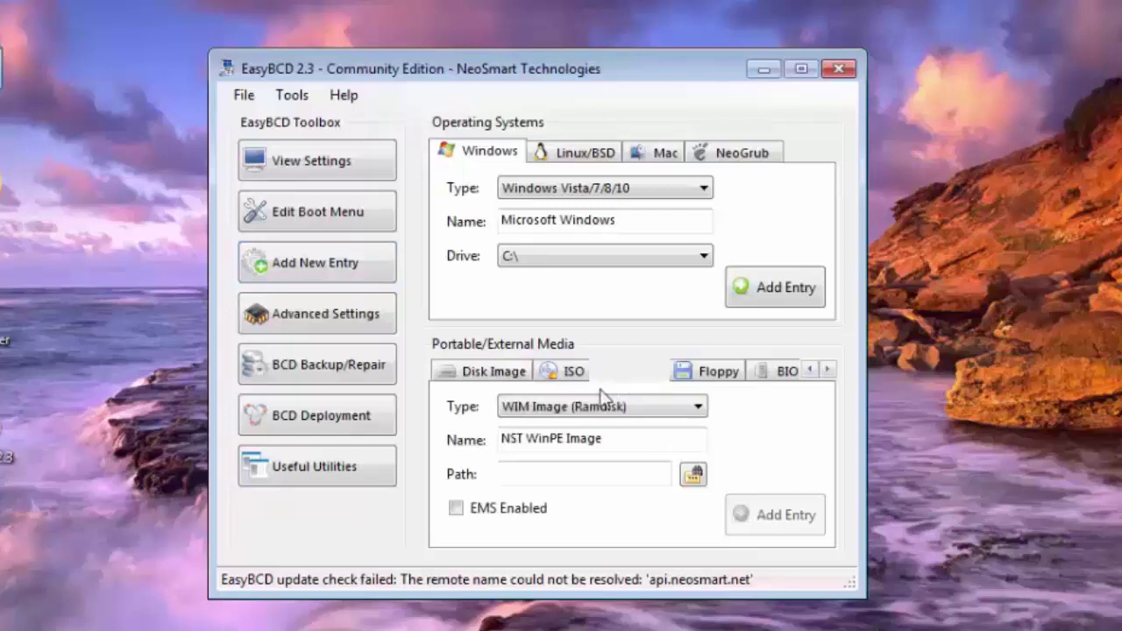
click(693, 475)
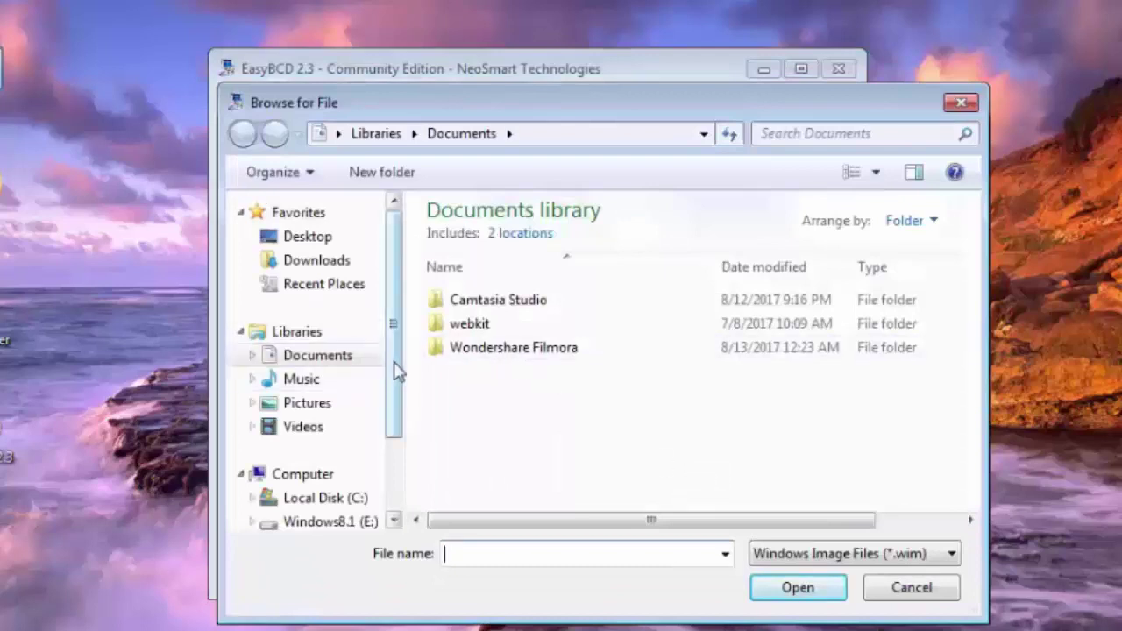
drag(395, 368, 396, 430)
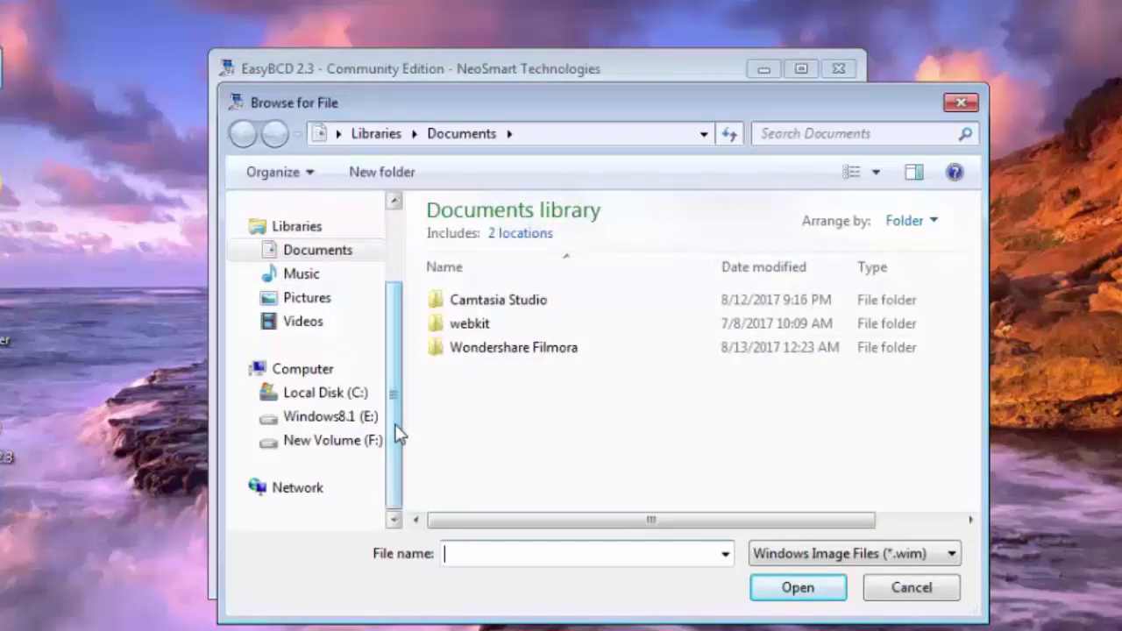
click(364, 430)
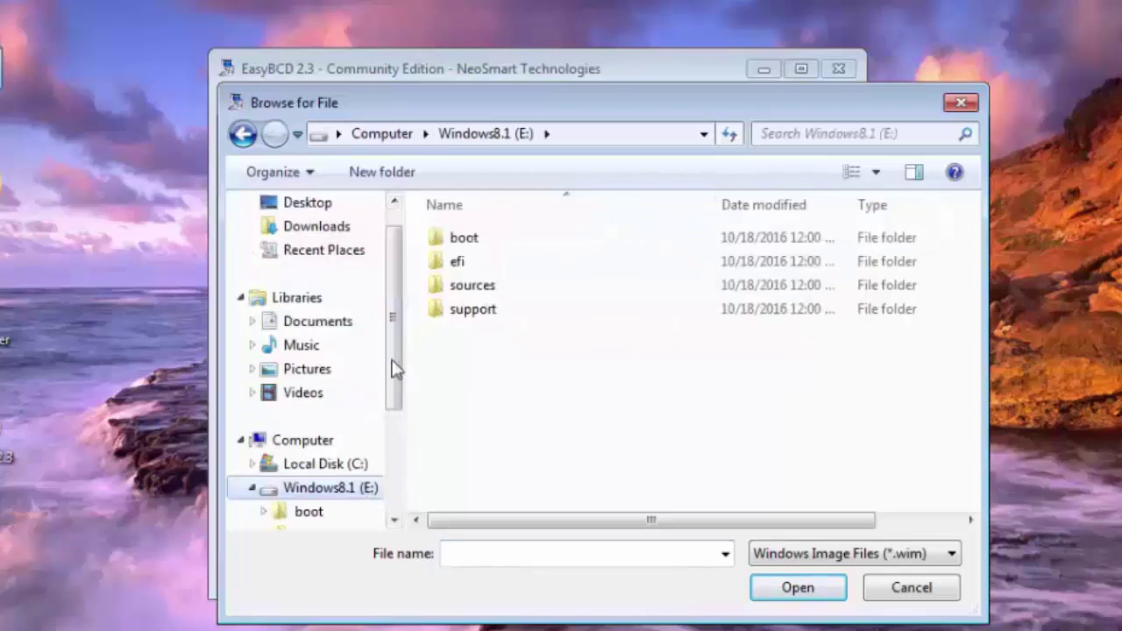
double_click(474, 289)
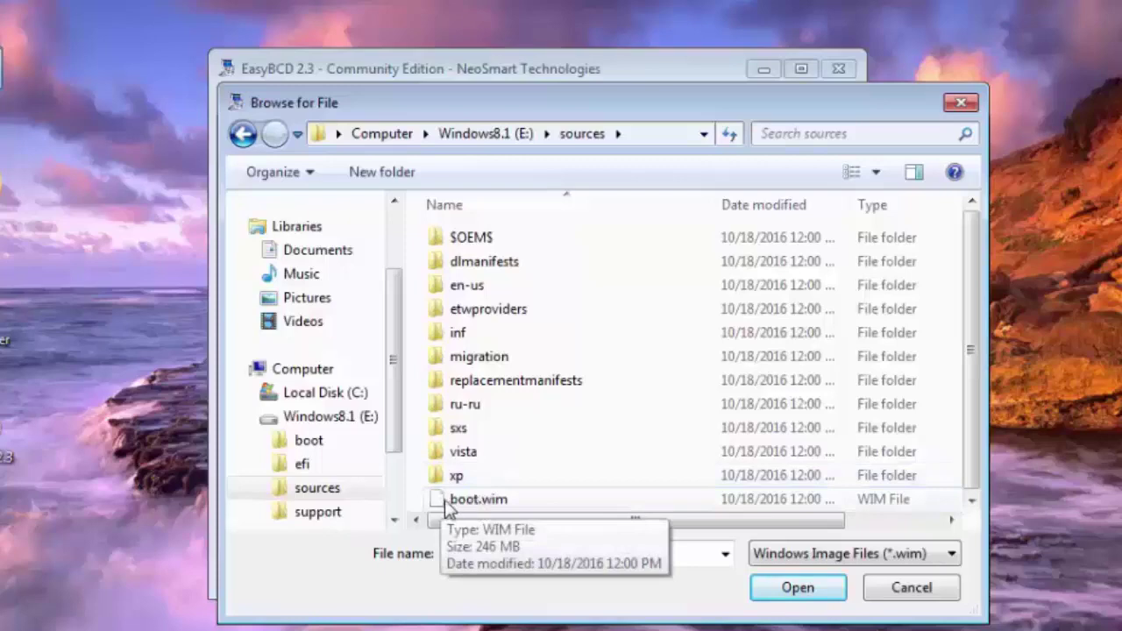
click(498, 503)
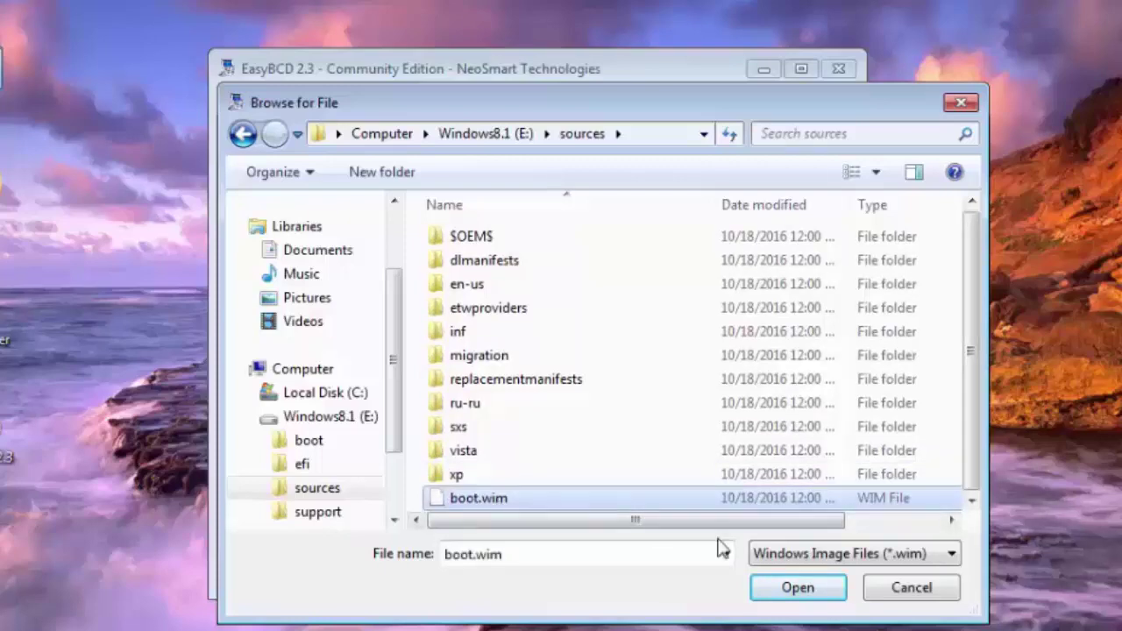
click(765, 589)
Step: Name the WinPE entry Install_windows_8.1 and add it to the bootloader
drag(502, 439, 609, 437)
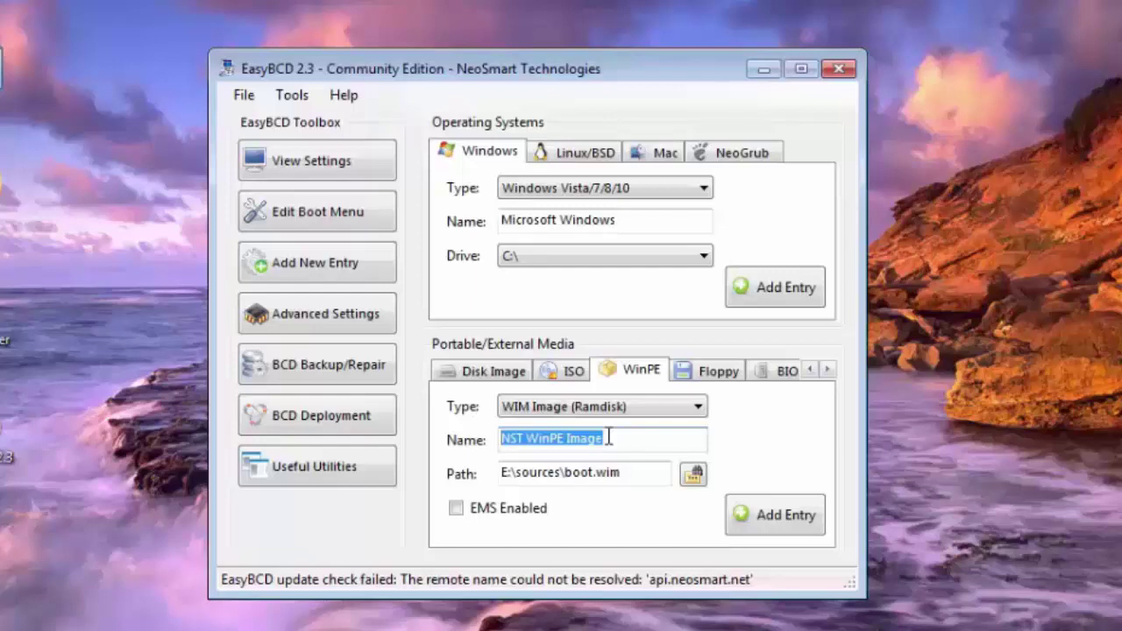
text(In)
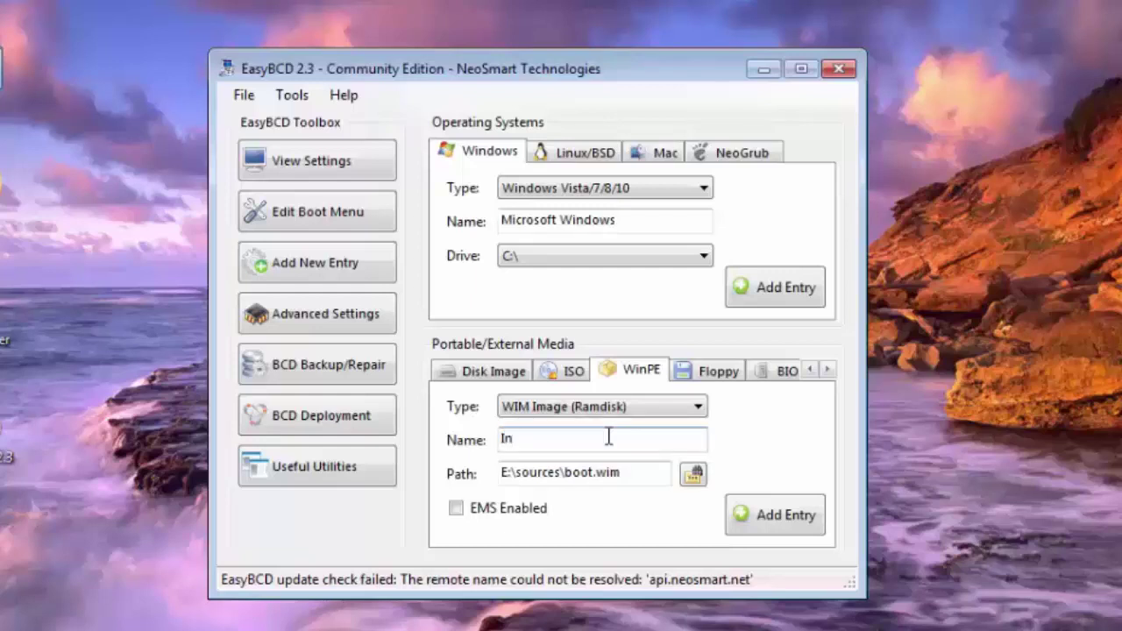
text(stall )
text(windows_8.1)
click(752, 520)
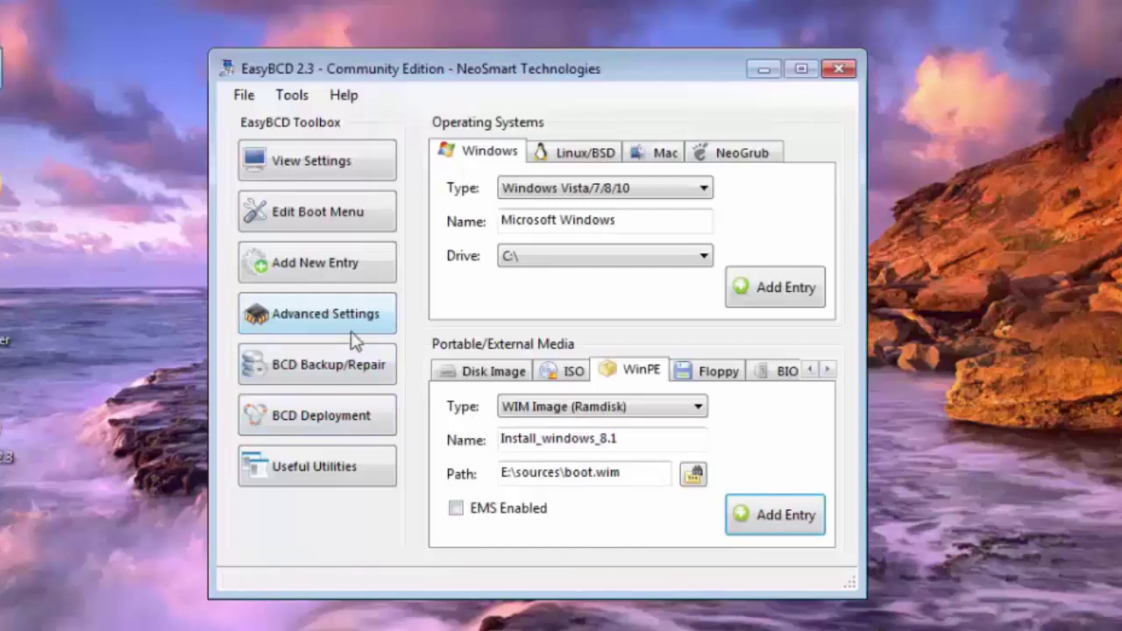
Step: Check the Install_windows_8.1 entry in the boot menu list and close EasyBCD
click(302, 227)
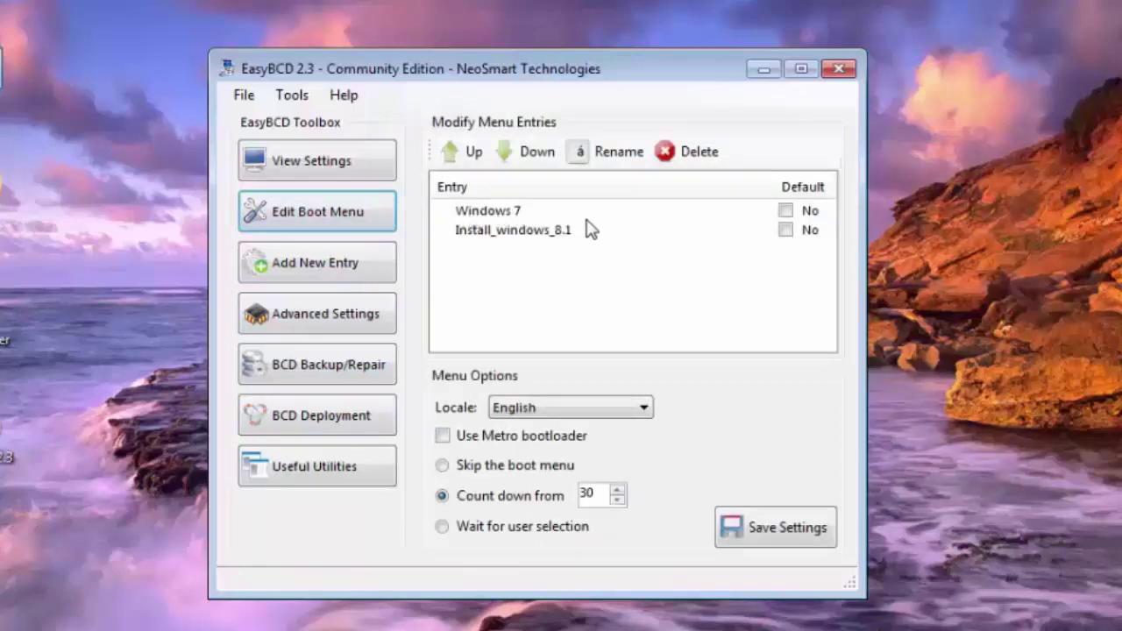
click(462, 235)
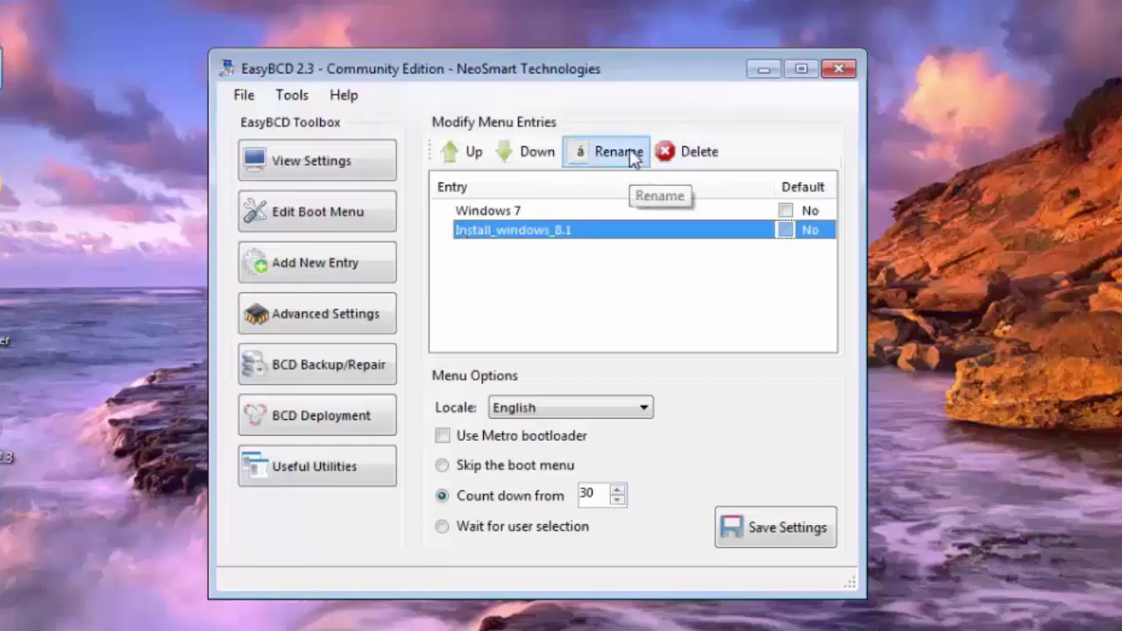
click(838, 68)
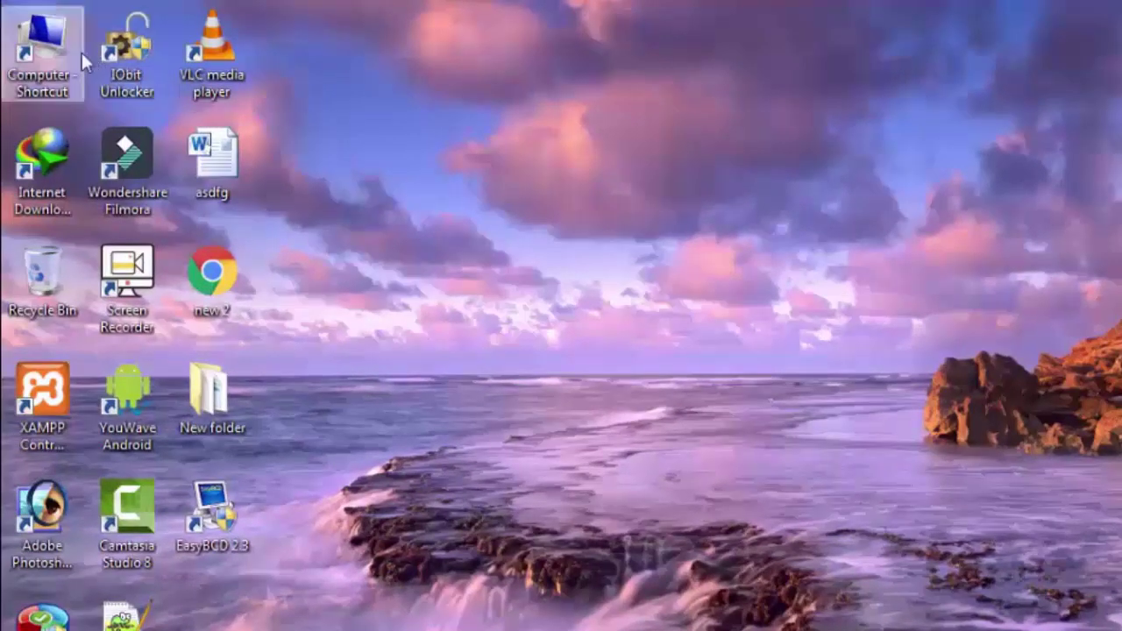
Step: View the computer's drive overview and return to the desktop
double_click(74, 53)
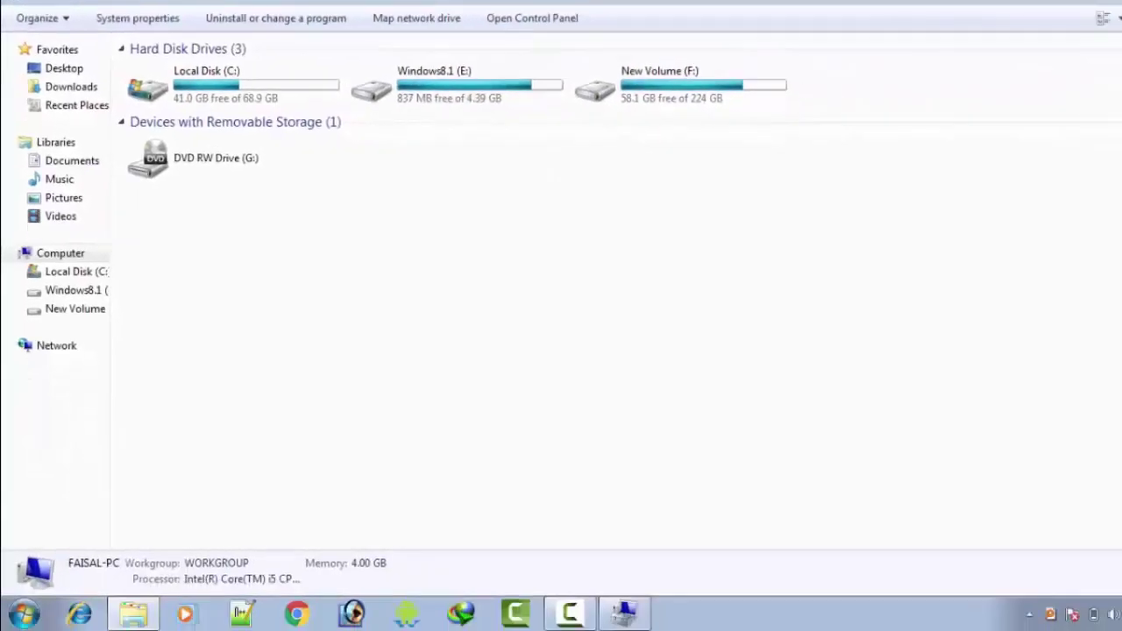
key(super+d)
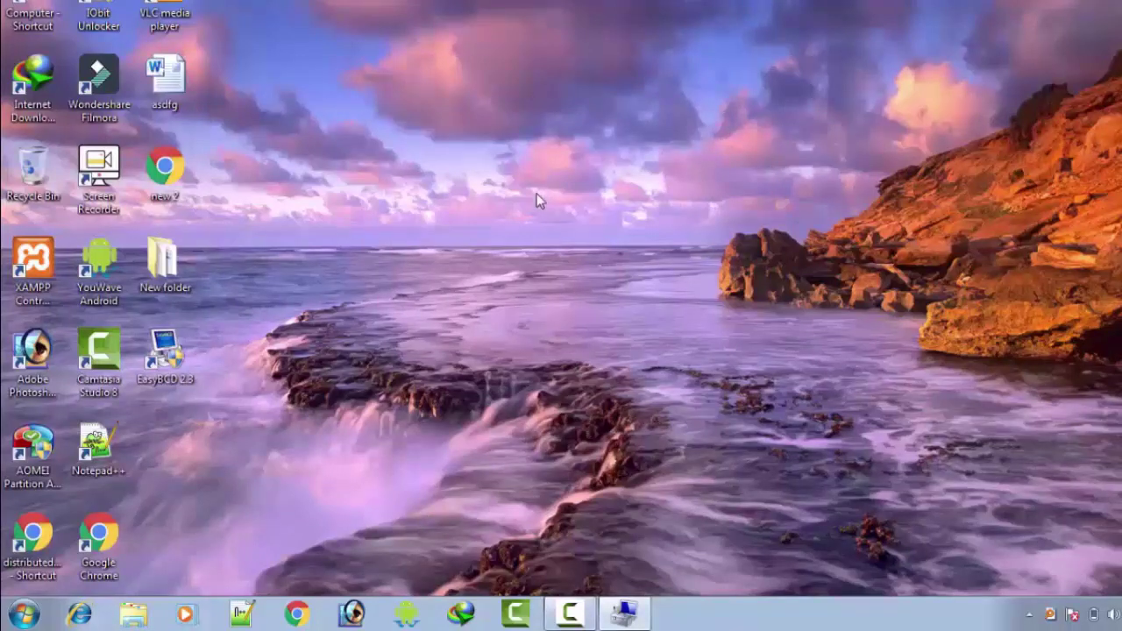
Step: Restart the computer and select the install_windows_8.1 entry in Windows Boot Manager
click(24, 614)
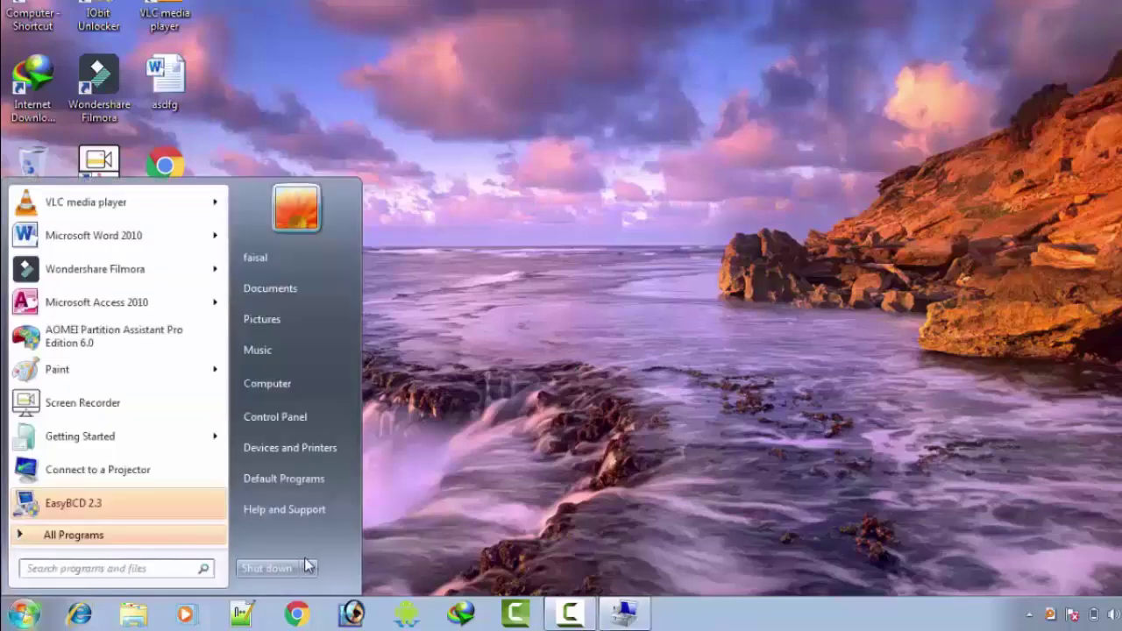
mouse_move(306, 568)
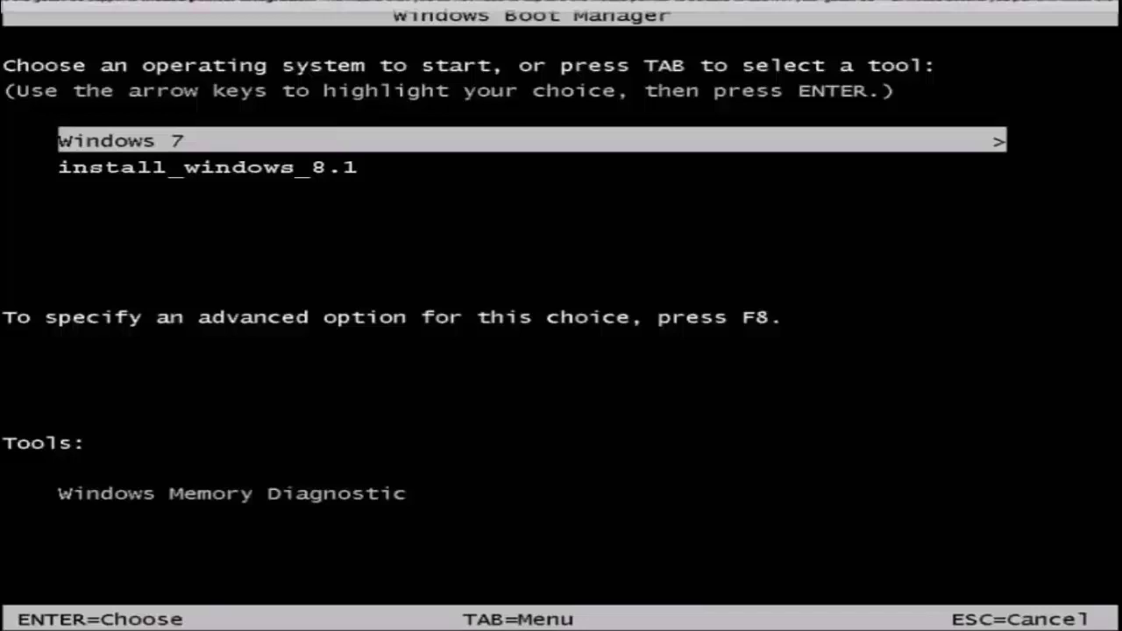
key(Down)
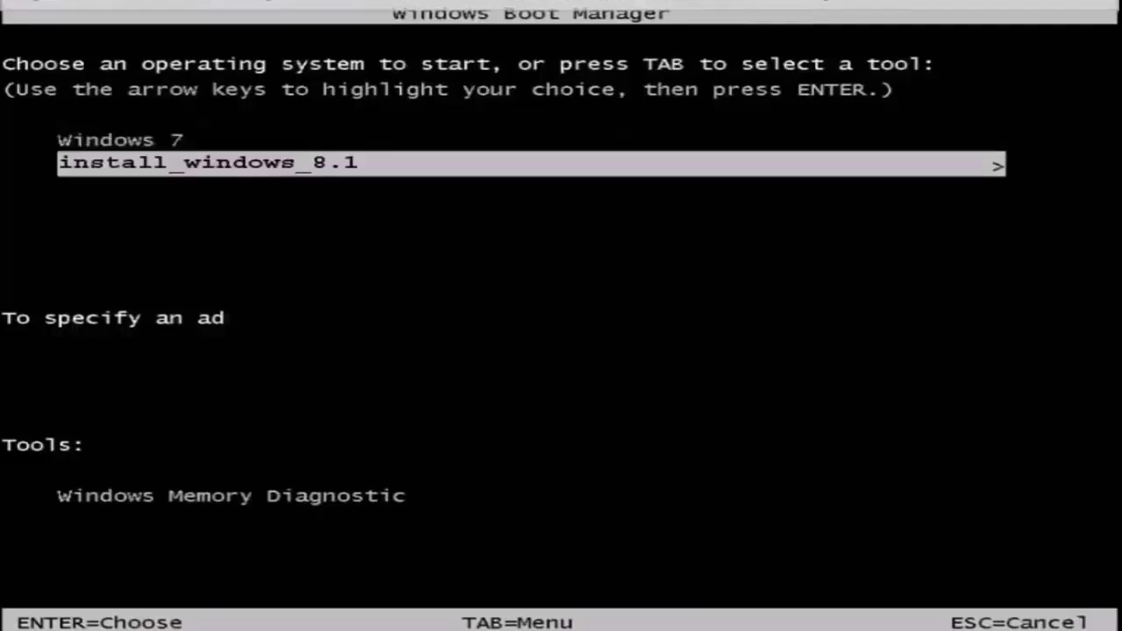